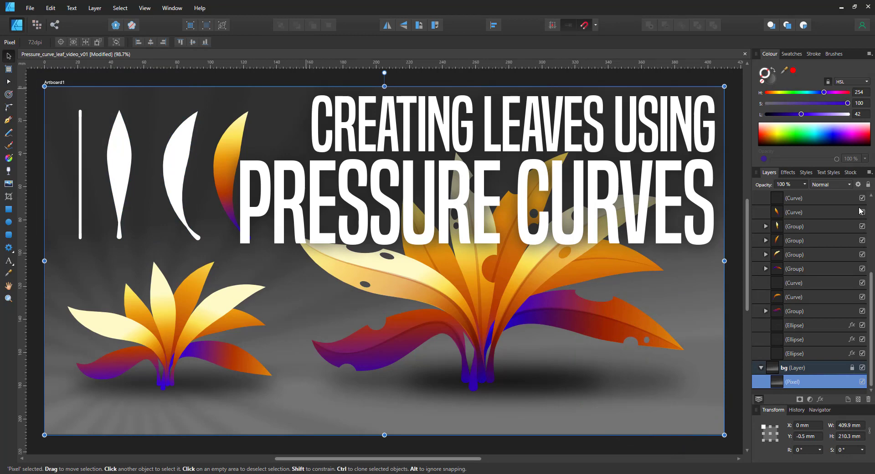
Inspect the stroke settings of the gradient-coloured example leaf in the show layer.
drag(871, 294, 870, 221)
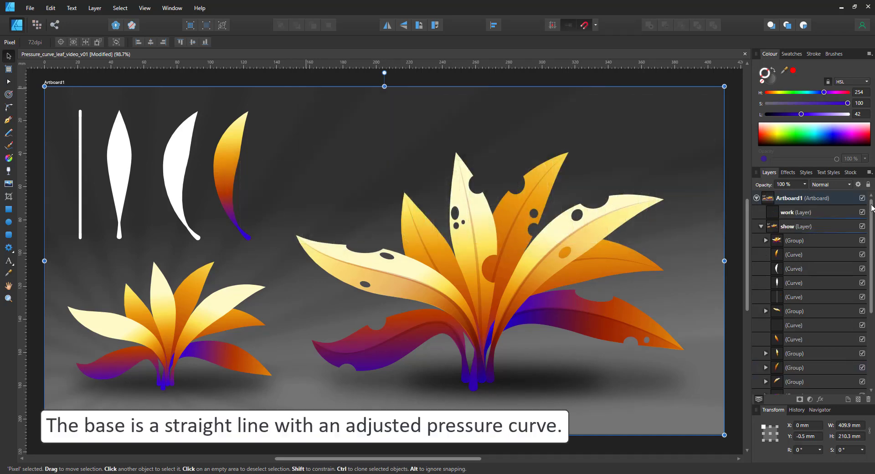
click(802, 224)
click(80, 147)
click(230, 150)
click(140, 43)
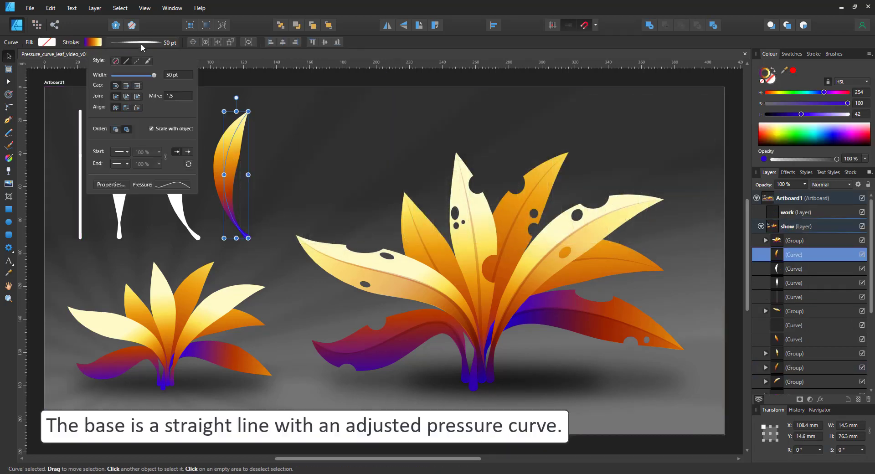
Reset the coloured example leaf's pressure curve and reshape it by hand with several extra nodes.
click(174, 184)
click(176, 296)
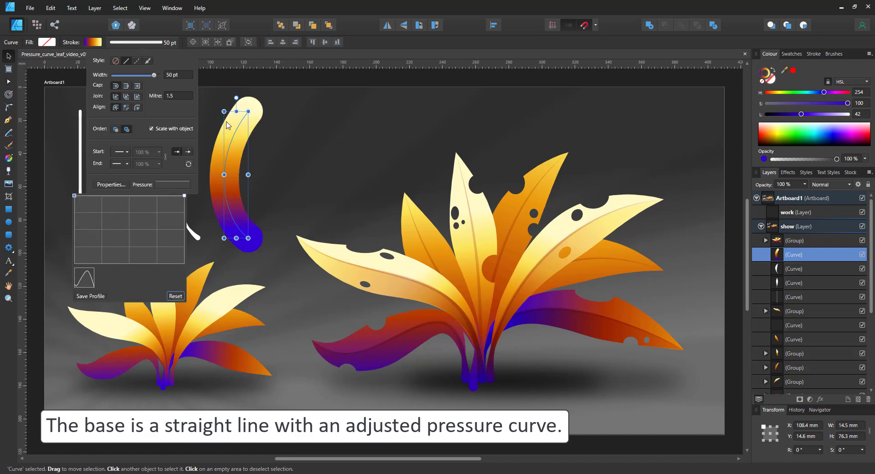
mouse_move(184, 196)
mouse_down()
mouse_move(184, 264)
mouse_move(137, 236)
mouse_move(143, 207)
mouse_move(164, 210)
mouse_up()
click(91, 254)
mouse_move(104, 245)
mouse_down()
mouse_move(104, 217)
mouse_move(132, 192)
mouse_move(134, 236)
mouse_move(111, 265)
mouse_move(107, 242)
mouse_up()
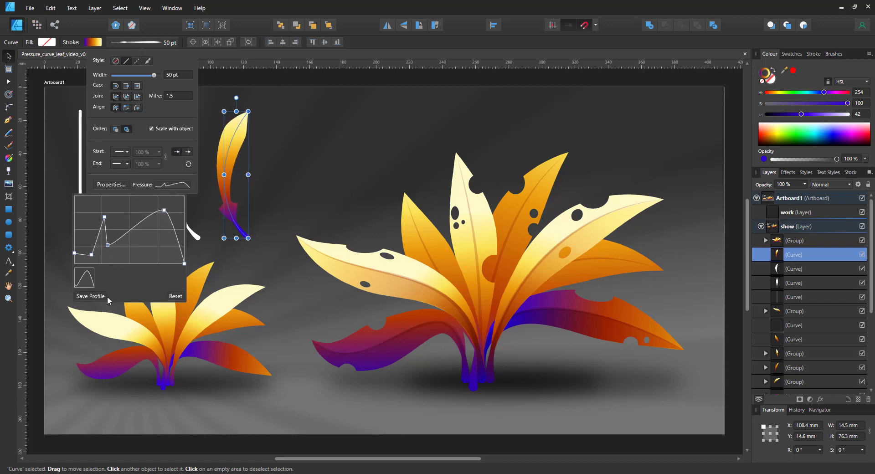
Restore the coloured example leaf's shape by applying the saved pressure profile.
click(85, 279)
click(176, 298)
click(86, 279)
click(7, 62)
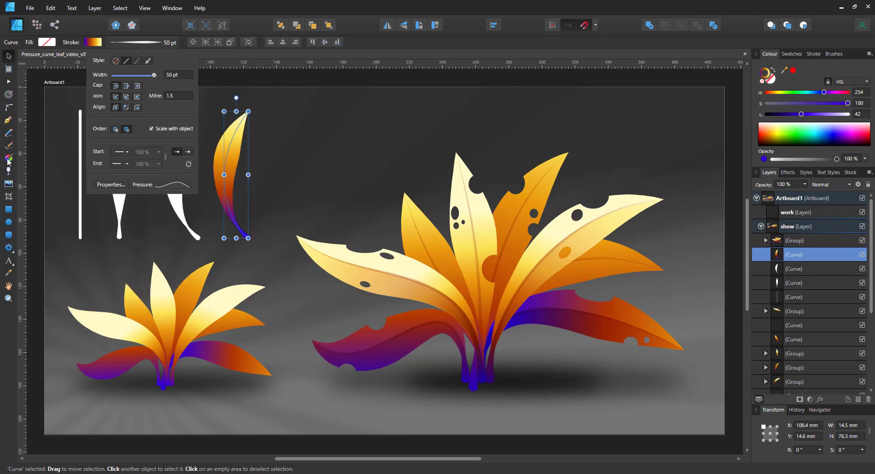
Examine the stroke gradients of the coloured example leaf and the small plant's centre leaf with the Gradient tool.
click(8, 158)
click(42, 43)
click(39, 63)
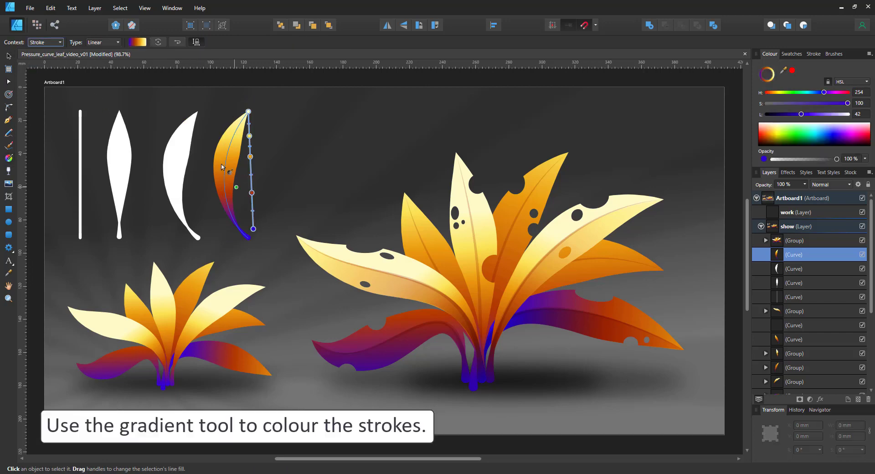
click(166, 301)
click(175, 297)
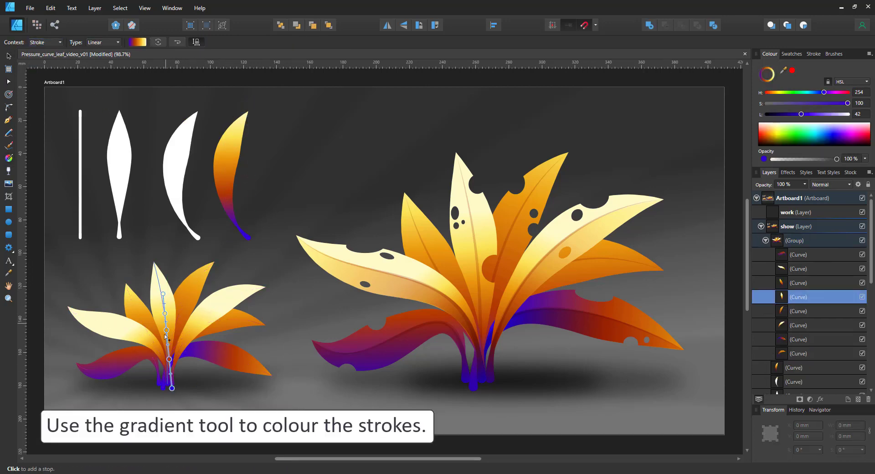
Adjust the stroke gradient end points on the small plant's upper orange leaf and its lower purple-to-orange leaf.
click(191, 289)
mouse_move(229, 220)
mouse_down()
mouse_move(197, 285)
mouse_move(239, 172)
mouse_move(210, 230)
mouse_up()
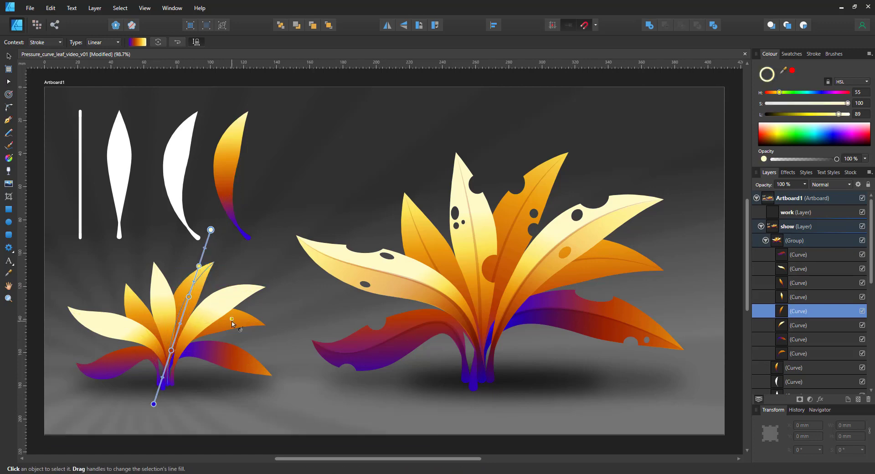
click(220, 358)
mouse_move(347, 368)
mouse_down()
mouse_move(258, 370)
mouse_move(342, 371)
mouse_up()
key(v)
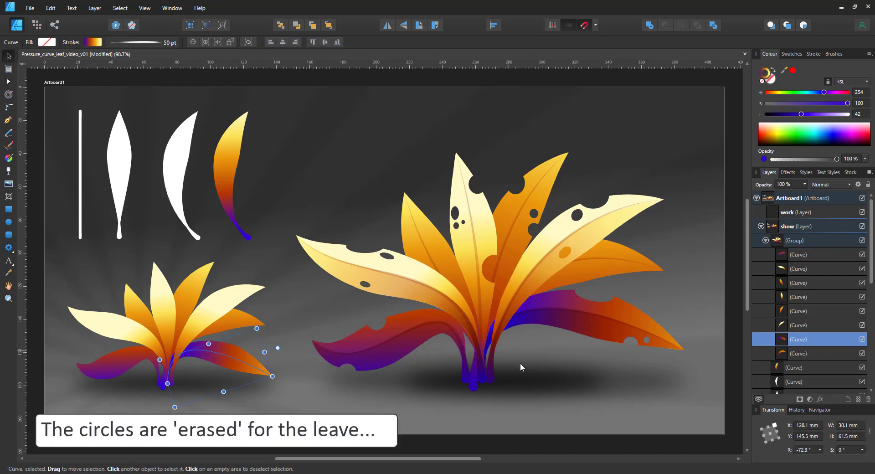
Examine the Erase blend mode of a circle inside the large plant's centre leaf group.
click(457, 221)
click(800, 326)
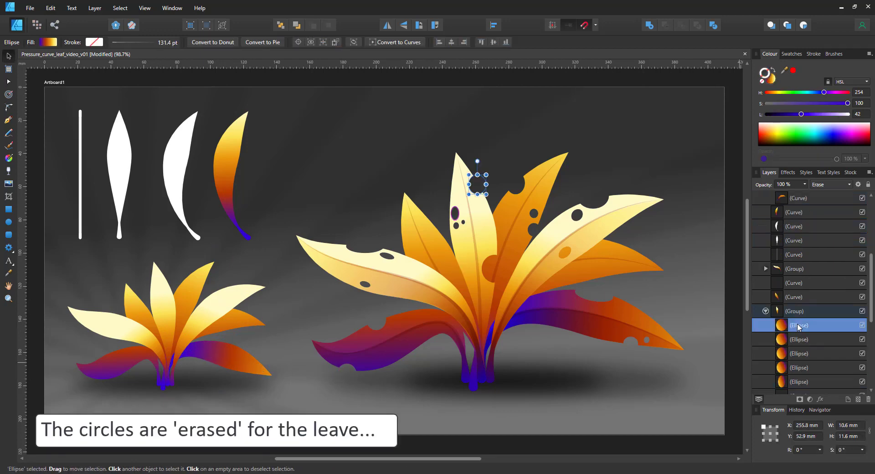
click(846, 185)
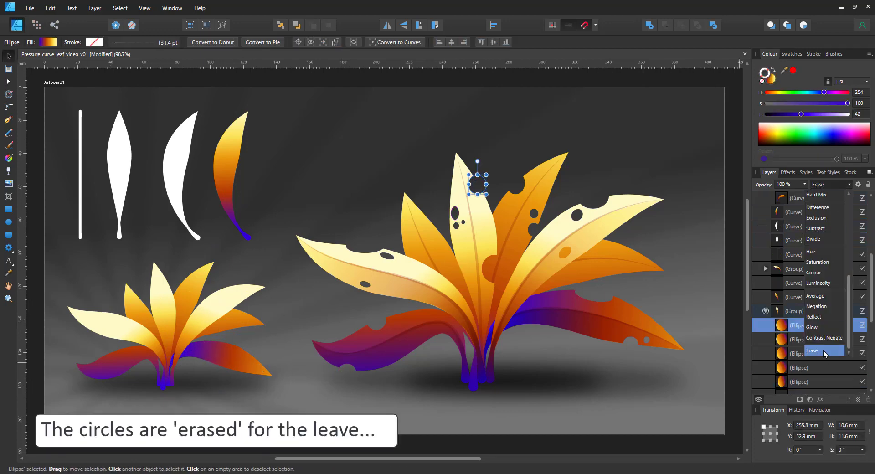
click(837, 354)
click(796, 312)
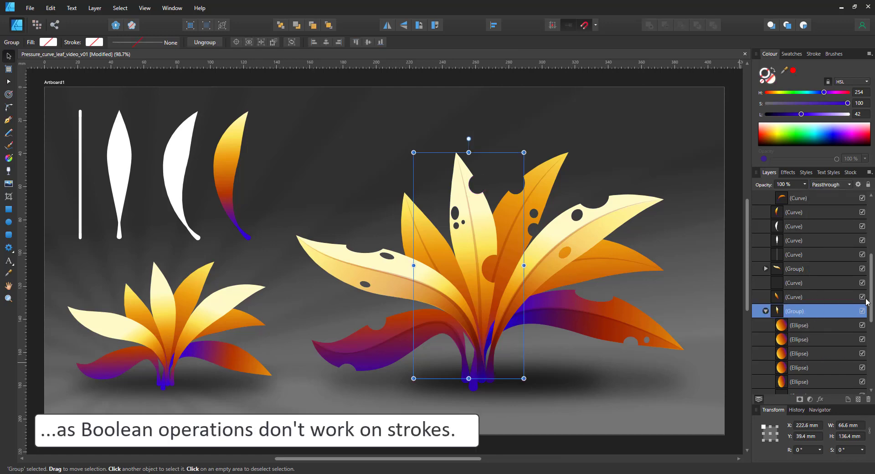
Save the pressure curve of the large plant's dark red centre-leaf vein as a profile.
scroll(867, 300, down, 2)
click(785, 323)
click(807, 311)
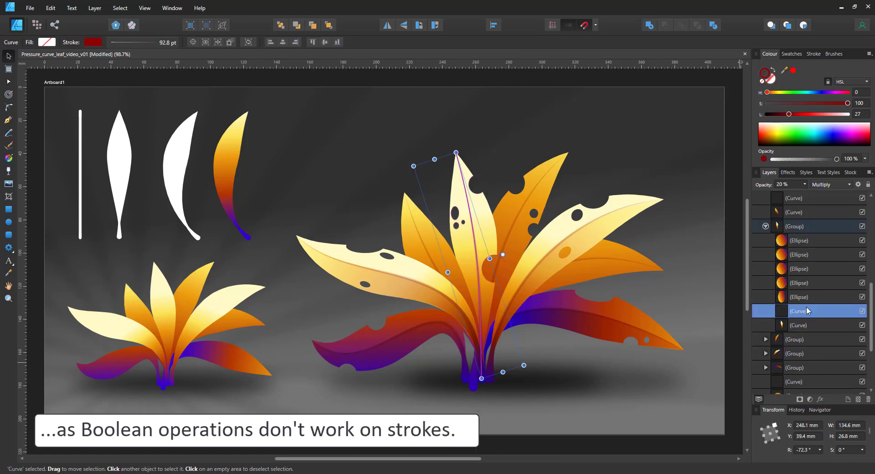
click(145, 42)
click(173, 184)
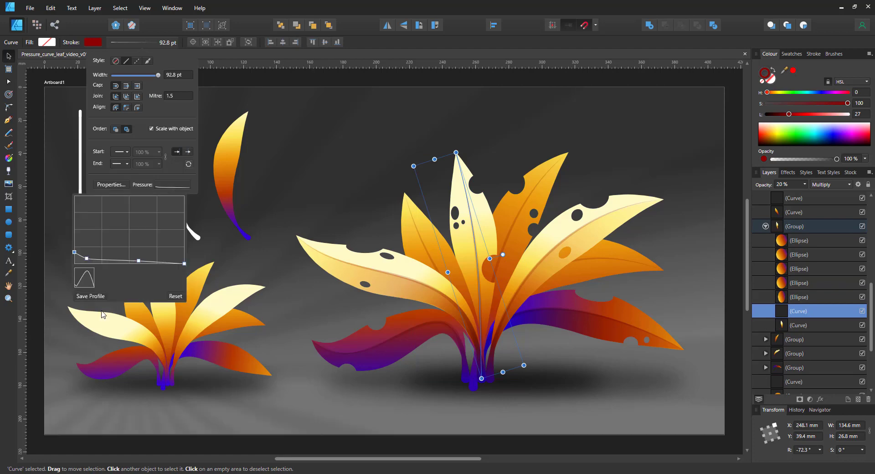
click(93, 296)
click(275, 83)
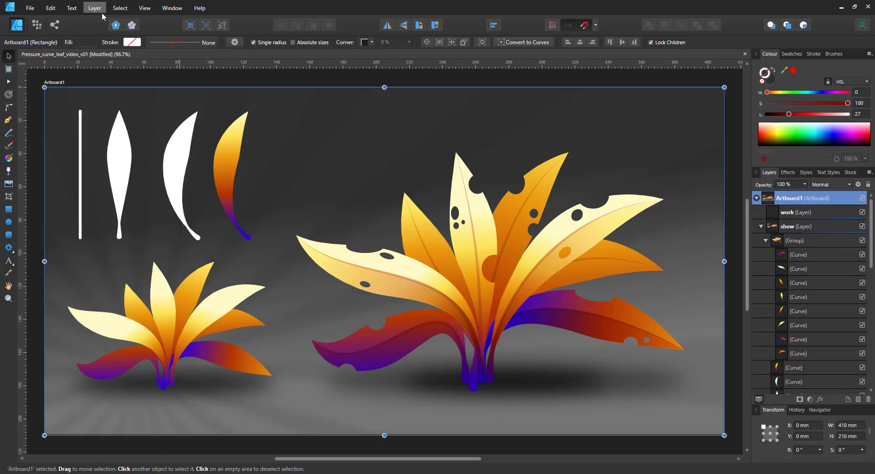
Compare the outlines with the rendered artwork in a split view, sliding the divider across the artboard.
click(144, 8)
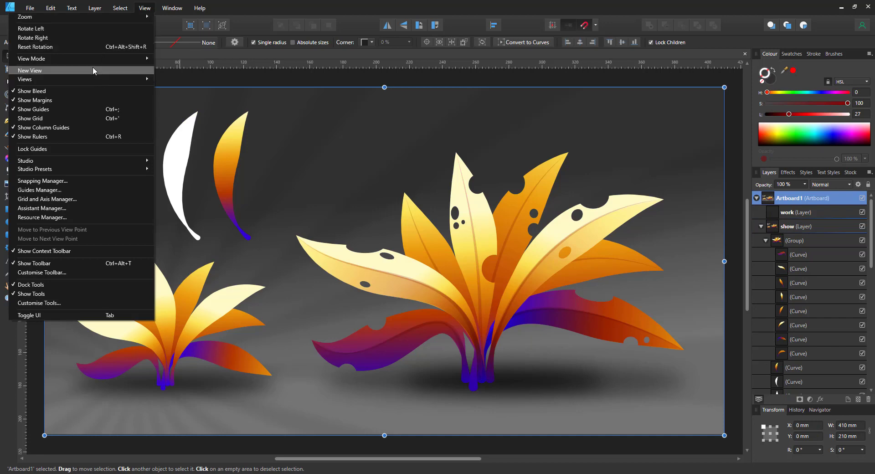
mouse_move(92, 59)
click(176, 108)
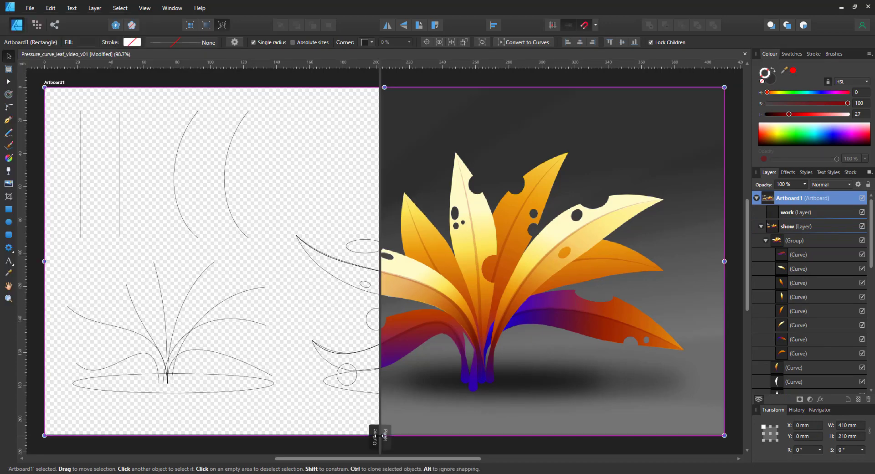
drag(383, 433, 242, 427)
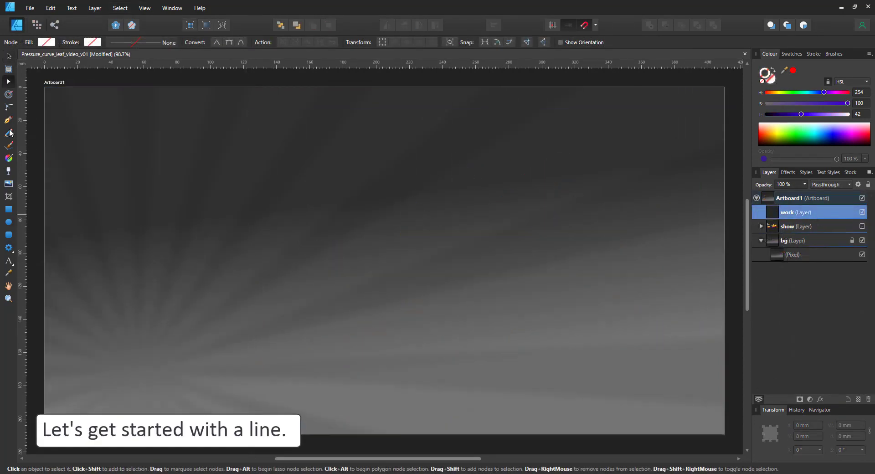
Draw a straight vertical line about 138 mm long near the middle of the work layer with the Pen tool.
click(8, 120)
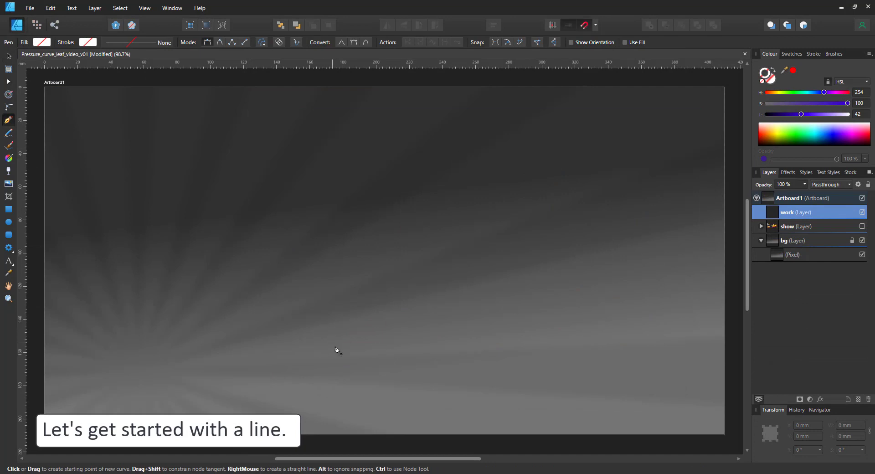
click(353, 366)
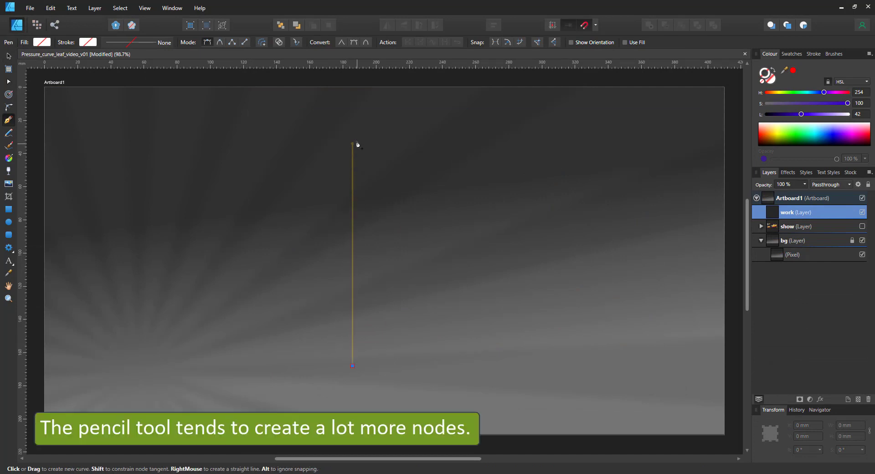
click(353, 138)
Lower the line's pressure curve to a thin stroke, add a node near the stem end and raise both ends slightly.
click(138, 42)
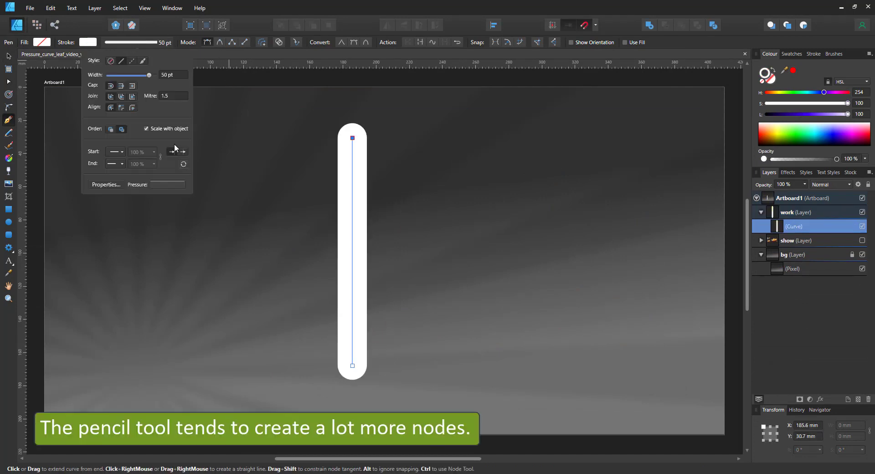
click(167, 185)
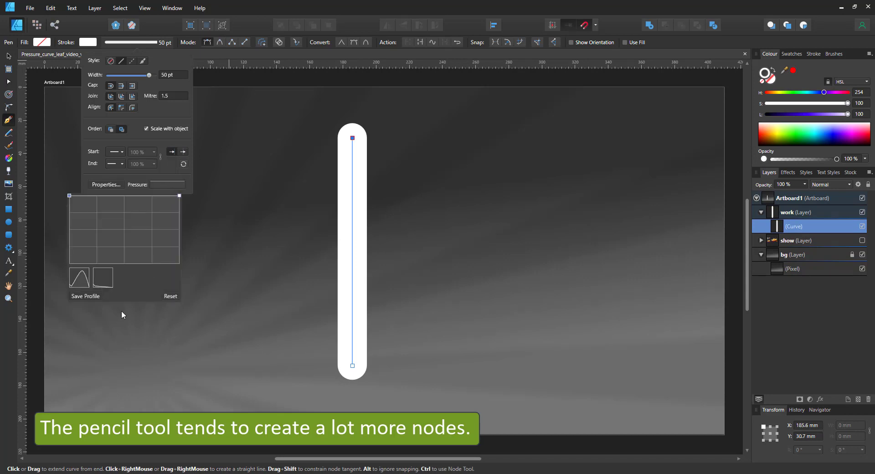
drag(180, 195, 178, 264)
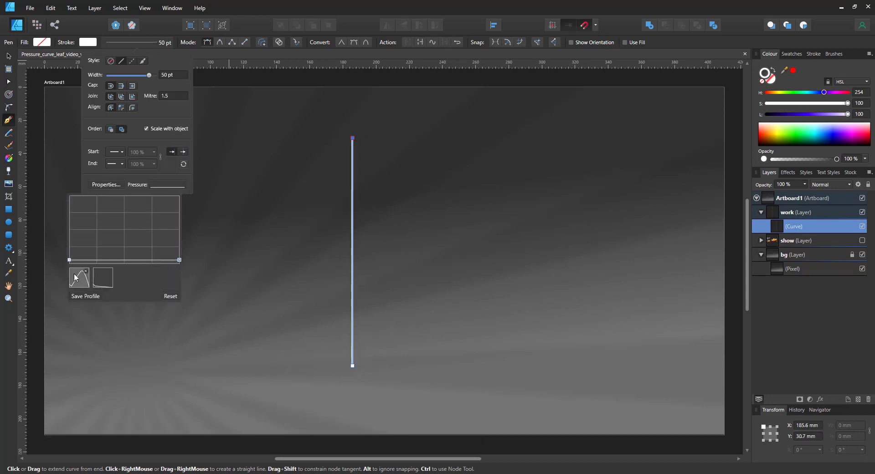
click(92, 259)
drag(68, 259, 66, 250)
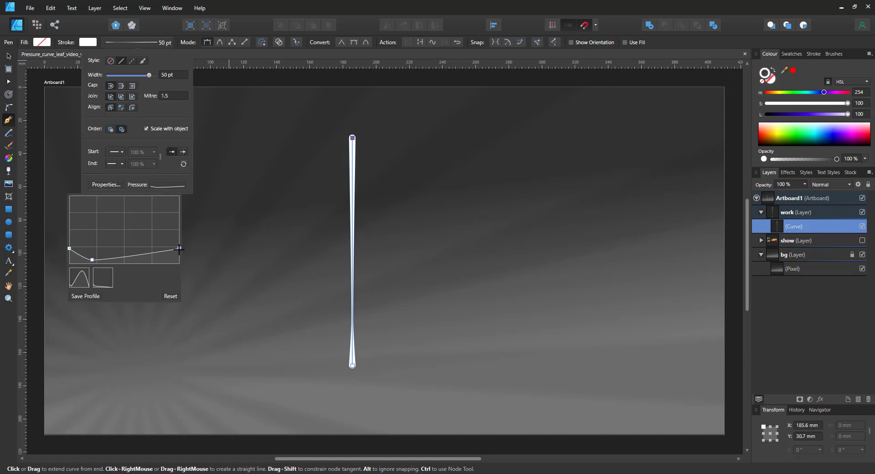
Shape the pressure curve into a leaf profile with a full-height peak, a pointed tip and a narrow stem.
mouse_move(179, 249)
mouse_down()
mouse_move(181, 279)
mouse_move(146, 262)
mouse_move(157, 216)
mouse_up()
click(131, 263)
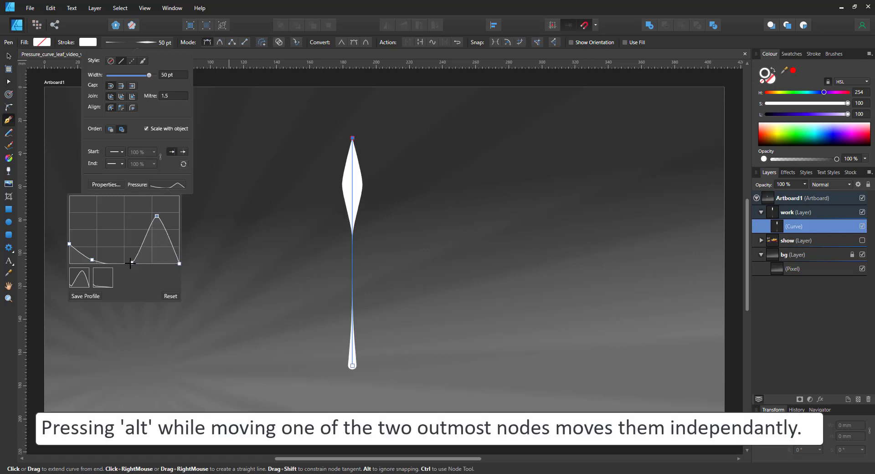
mouse_move(132, 263)
mouse_down()
mouse_move(103, 208)
mouse_move(100, 228)
mouse_up()
drag(156, 213, 144, 196)
drag(100, 229, 101, 246)
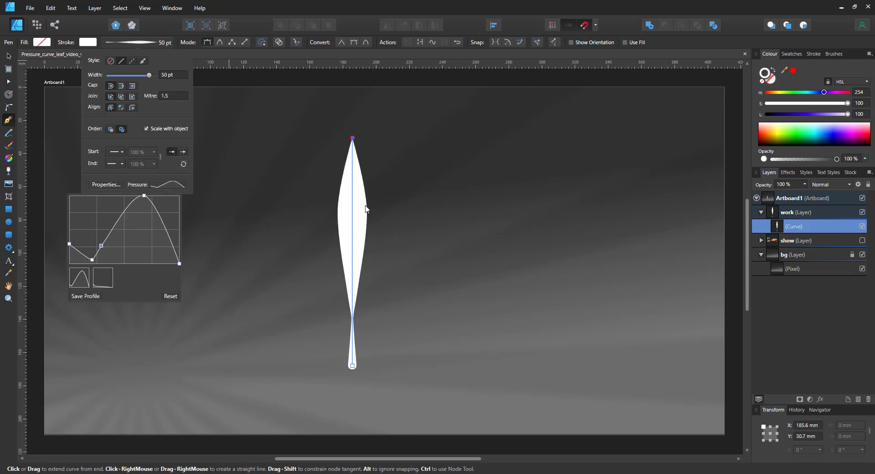
Set the leaf stroke's width to 100 pt.
click(173, 75)
text(100)
key(Return)
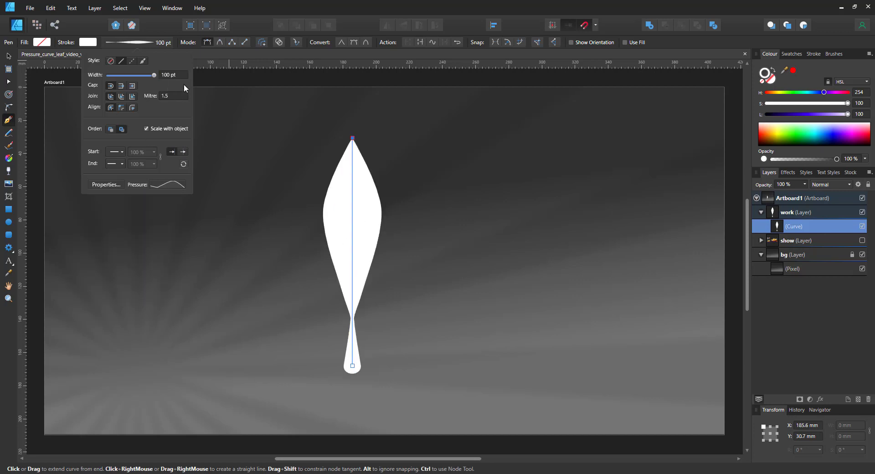
Try a stroke width of 25 pt on the leaf and return it to 100 pt.
text(25)
key(Return)
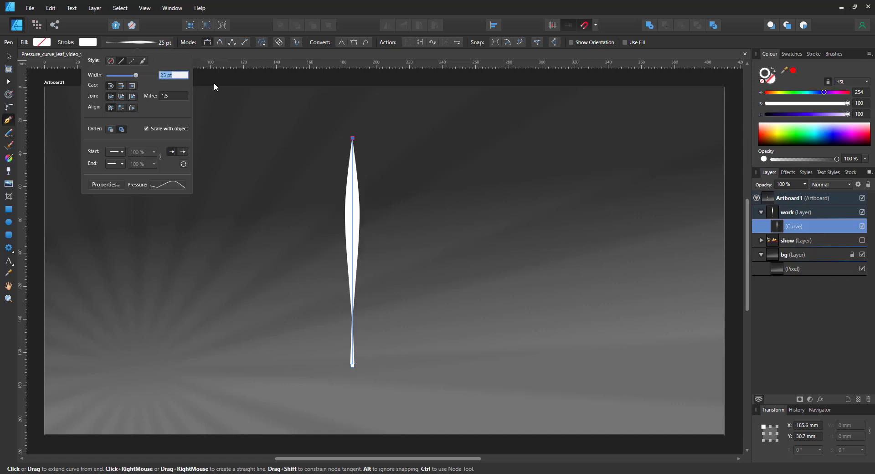
text(100)
key(Return)
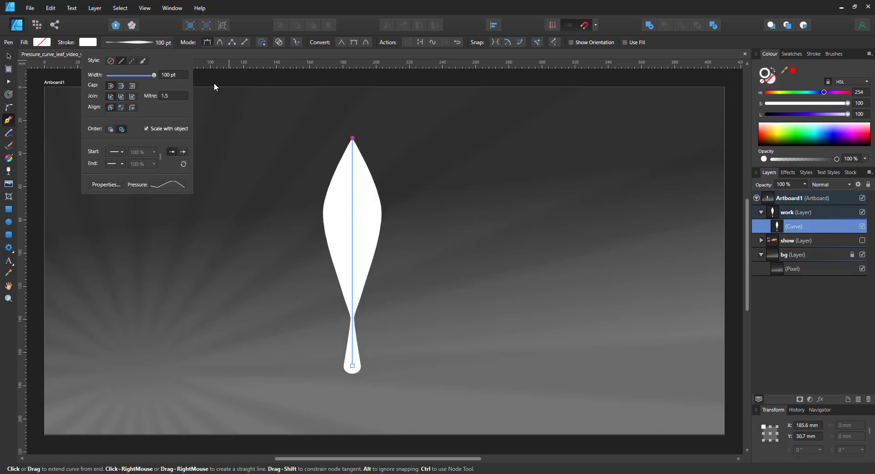
Refine the leaf's pressure curve into a longer, slimmer stem while keeping a pointed tip, and reselect the leaf.
click(172, 187)
drag(101, 246, 67, 255)
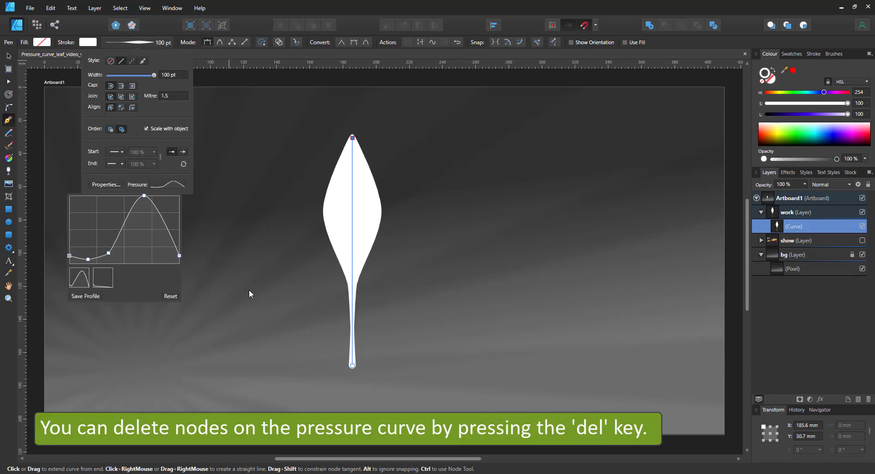
drag(179, 256, 180, 270)
click(13, 62)
click(336, 235)
Apply a linear stroke gradient to the leaf from dark blue (HSL 254, 100, 26) at the stem to pink at the tip.
click(9, 158)
click(45, 42)
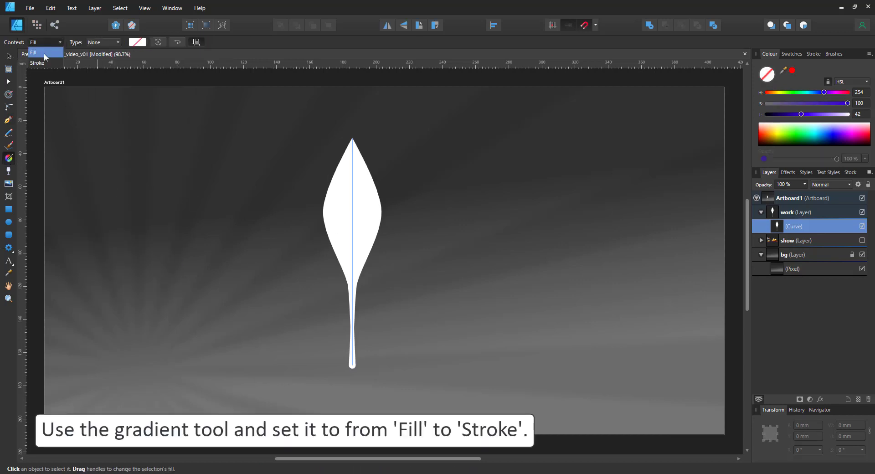
click(44, 63)
drag(360, 365, 352, 156)
click(848, 103)
click(836, 92)
click(360, 366)
click(789, 114)
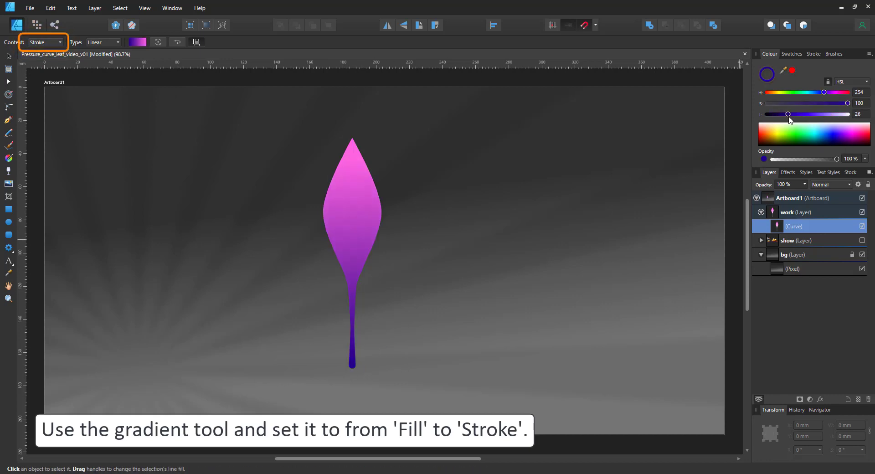
Add two stops along the gradient, a light pink upper one and a magenta lower one (HSL 297, 100, 63).
click(354, 195)
drag(819, 114, 833, 93)
click(355, 237)
click(839, 104)
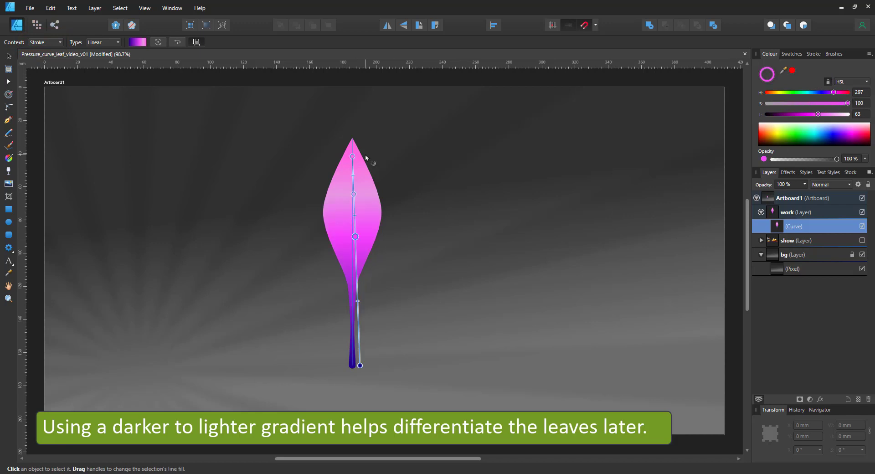
Extend the gradient's pink end above the leaf tip and reposition the two inner colour stops.
drag(352, 156, 355, 127)
drag(353, 170, 354, 172)
drag(355, 219, 356, 243)
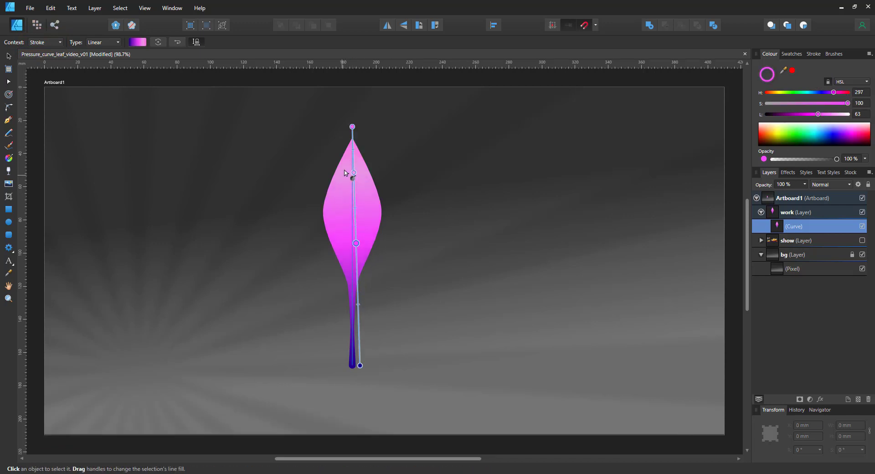
Recolour the upper inner gradient stop to pale yellow (HSL 49, 62, 84).
click(354, 173)
click(779, 93)
drag(829, 114, 835, 115)
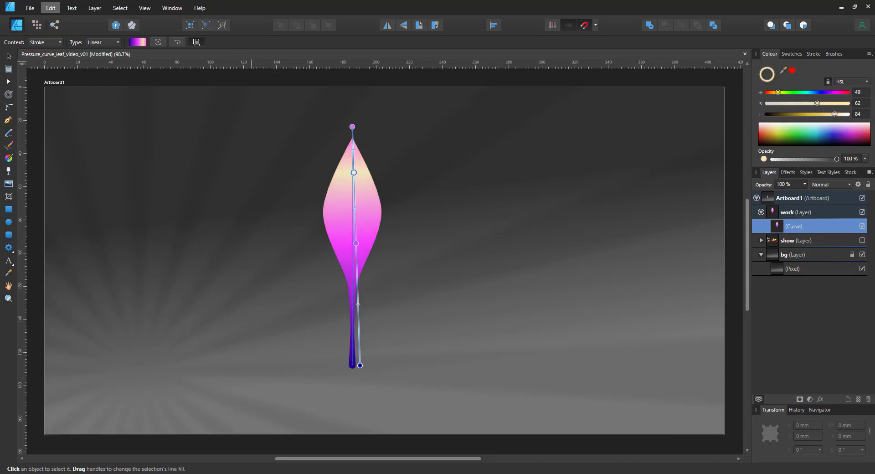
Bend the middle of the leaf's straight line to the right with the Node tool.
click(8, 56)
click(8, 82)
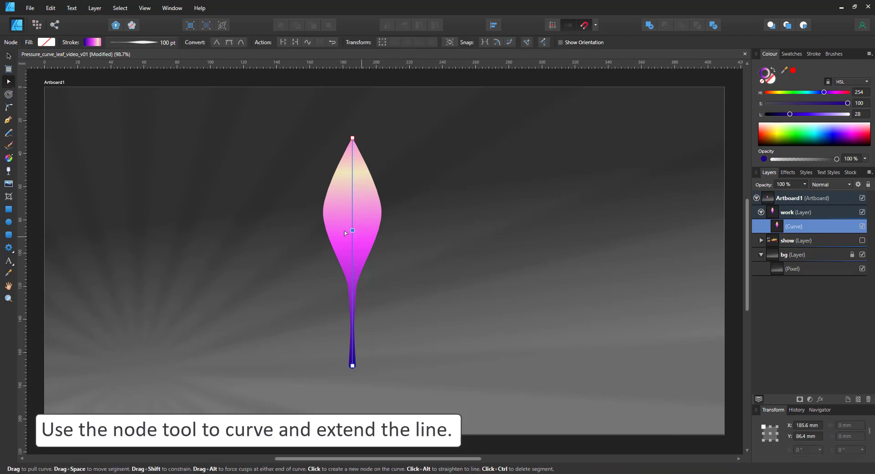
drag(354, 233, 387, 226)
Duplicate the bent leaf and reshape the copy into a longer curve with its tip reaching up and to the right.
key(ctrl+j)
drag(381, 196, 433, 197)
drag(352, 138, 494, 129)
key(ctrl+j)
drag(655, 205, 504, 254)
Rotate a leaf copy by about 64° and shrink it so it leans left from the shared stem base.
click(8, 56)
click(436, 196)
drag(410, 134, 268, 188)
mouse_move(399, 201)
mouse_down()
mouse_move(274, 210)
mouse_move(294, 229)
mouse_move(291, 275)
mouse_up()
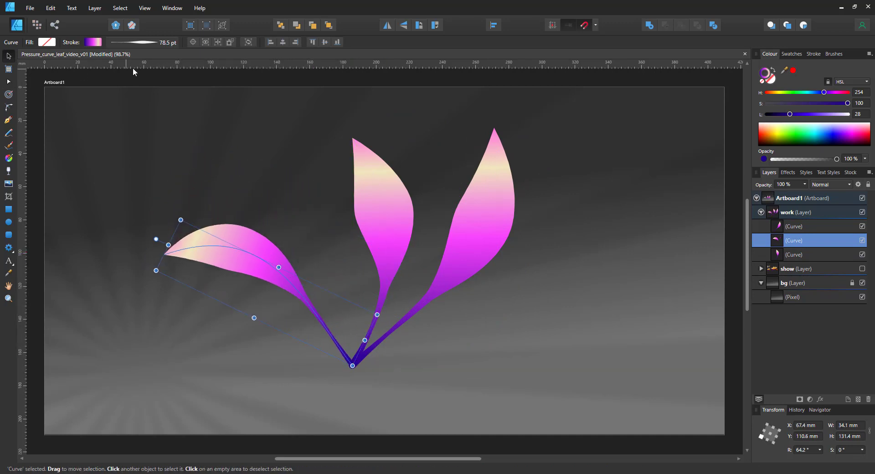
Turn off Scale with object for the left leaf's stroke and shrink the leaf towards the stem base.
click(150, 44)
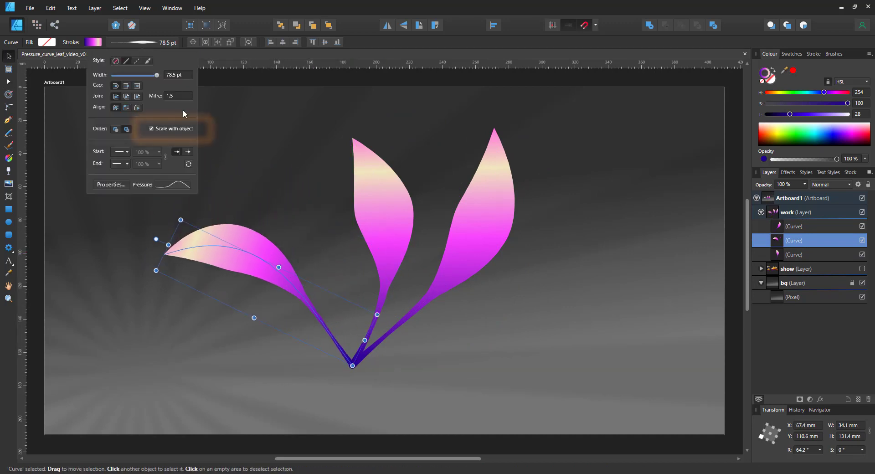
click(151, 132)
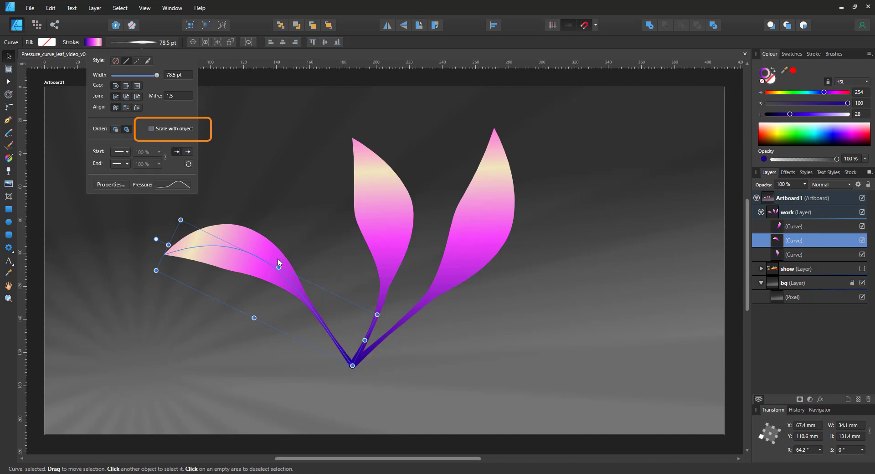
click(160, 249)
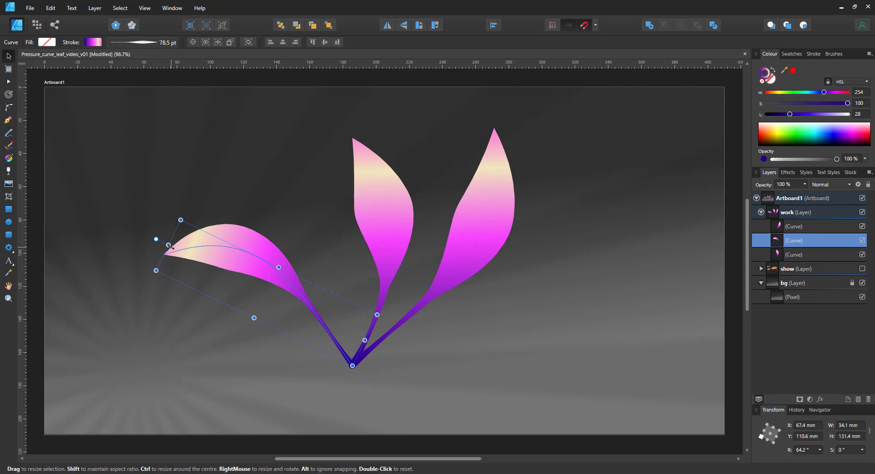
drag(162, 255, 248, 301)
drag(310, 282, 303, 295)
Duplicate the small left leaf and pull the copy's tip outward and down to the left.
key(ctrl+j)
key(a)
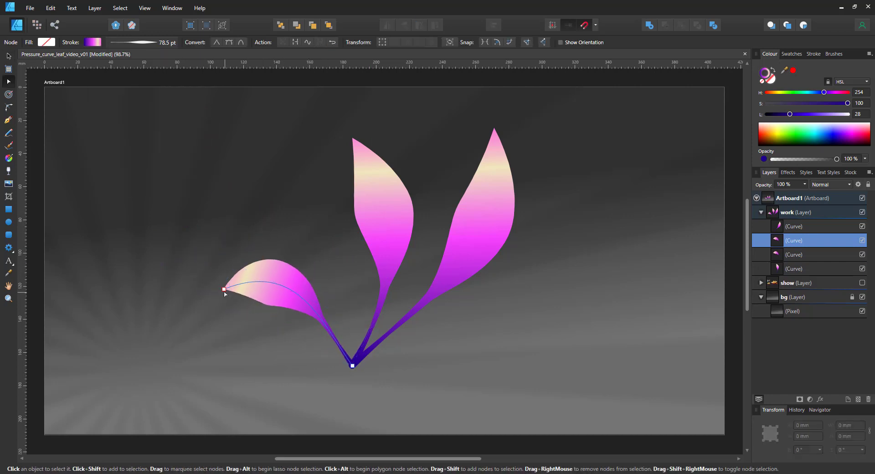
drag(224, 289, 151, 352)
Make four copies of the upright leaf rotated around the stem base, fanning them out to both sides.
click(385, 172)
key(v)
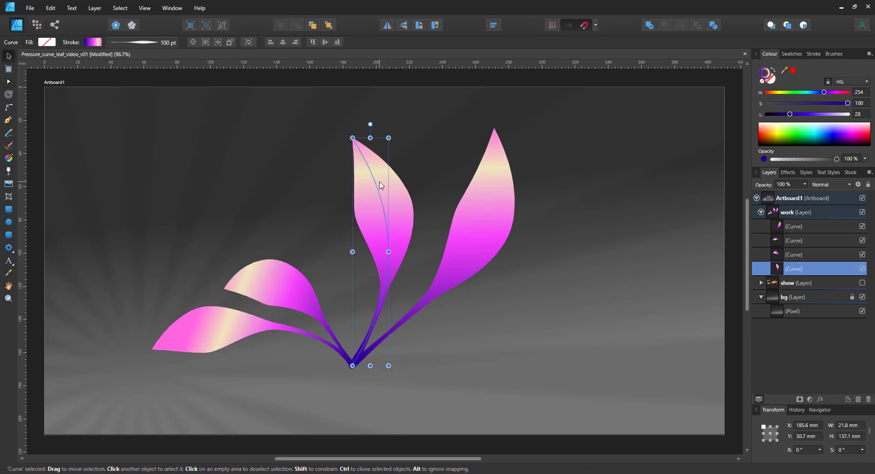
drag(370, 251, 353, 366)
drag(370, 124, 259, 148)
key(ctrl+j)
key(ctrl+j)
key(ctrl+j)
key(ctrl+j)
Show the tall leaf's rotation centre, move it to the stem base, and fan the leaf with three copies to the left.
click(478, 199)
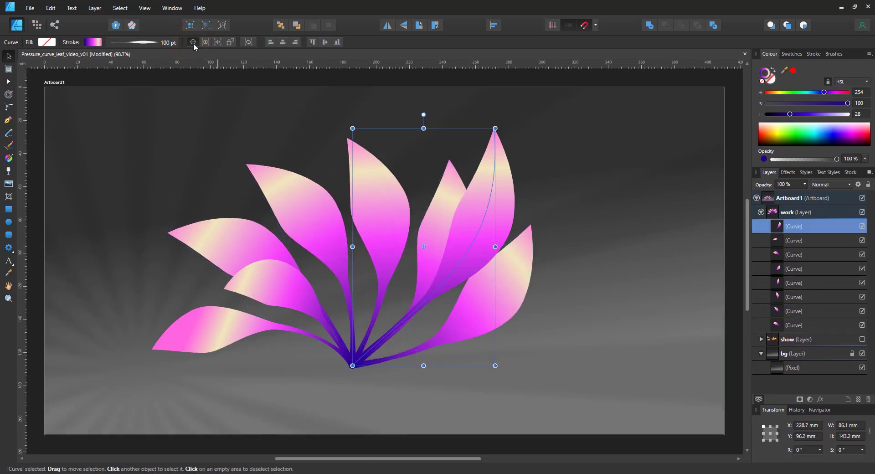
click(193, 42)
drag(424, 246, 352, 365)
drag(483, 122, 245, 108)
key(ctrl+j)
key(ctrl+j)
key(ctrl+j)
Duplicate the tall upright leaf twice, rotating the copies around the stem base to the right.
click(435, 149)
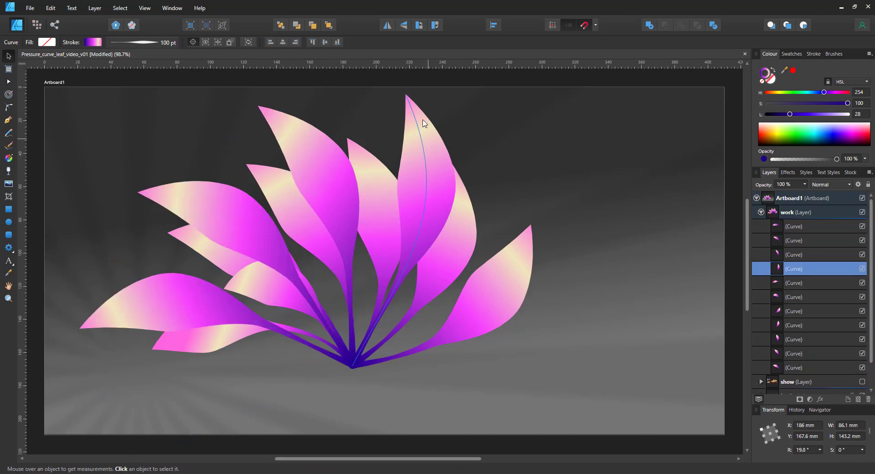
key(ctrl+j)
drag(410, 90, 511, 136)
key(ctrl+j)
Restack the leaves so the smaller ones lie in front and the six large ones at the back.
click(234, 340)
shift+click(252, 284)
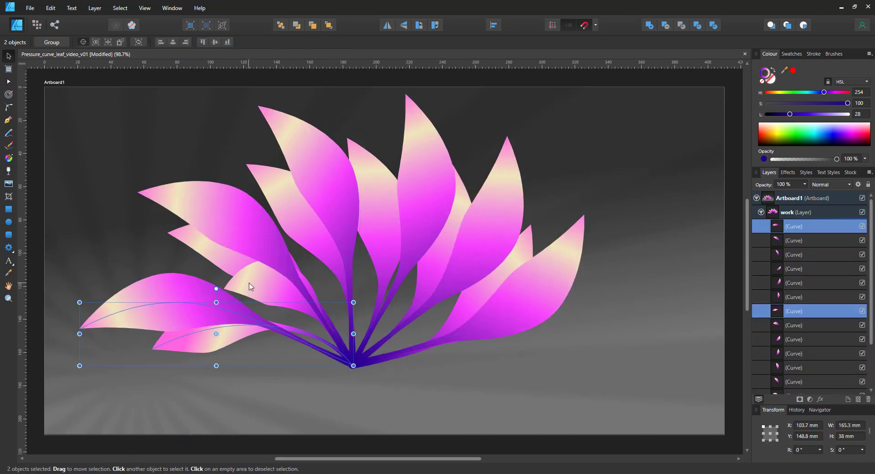
shift+click(251, 286)
drag(118, 449, 388, 267)
key(ctrl+shift+bracketright)
click(137, 296)
shift+click(223, 208)
shift+click(322, 170)
shift+click(424, 160)
shift+click(499, 201)
shift+click(562, 277)
key(ctrl+shift+bracketleft)
Duplicate the two small left leaves, flip the copies horizontally, and place them on the right with stems meeting at the base.
click(269, 277)
shift+click(253, 322)
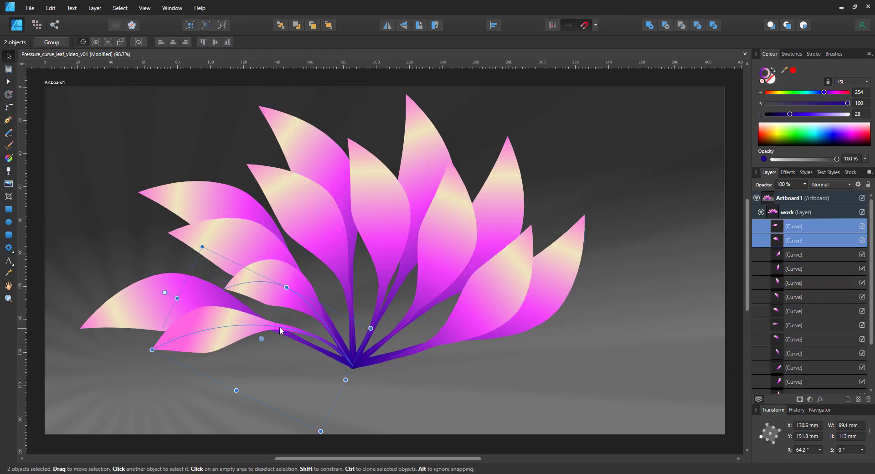
key(ctrl+j)
click(386, 25)
drag(152, 366, 353, 365)
Bend and lengthen the two large outer right leaves by moving their tips farther outward.
click(566, 278)
key(a)
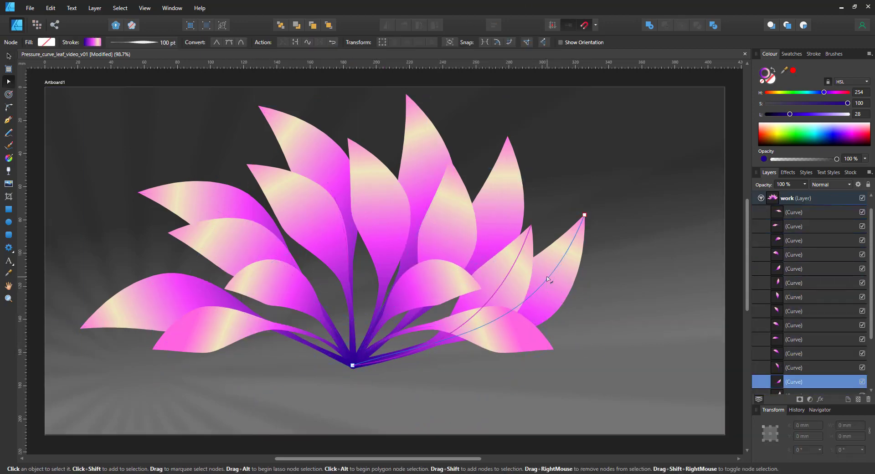
drag(543, 287, 524, 249)
drag(585, 215, 645, 260)
click(506, 185)
drag(507, 137, 587, 126)
Move the tips of the medium leaf right of centre and the small right leaf up and outward.
click(458, 194)
drag(449, 159, 488, 122)
click(458, 279)
drag(481, 289, 514, 264)
Bend the tall centre leaf to the left and reshape the front centre leaf so its tip points right.
click(423, 193)
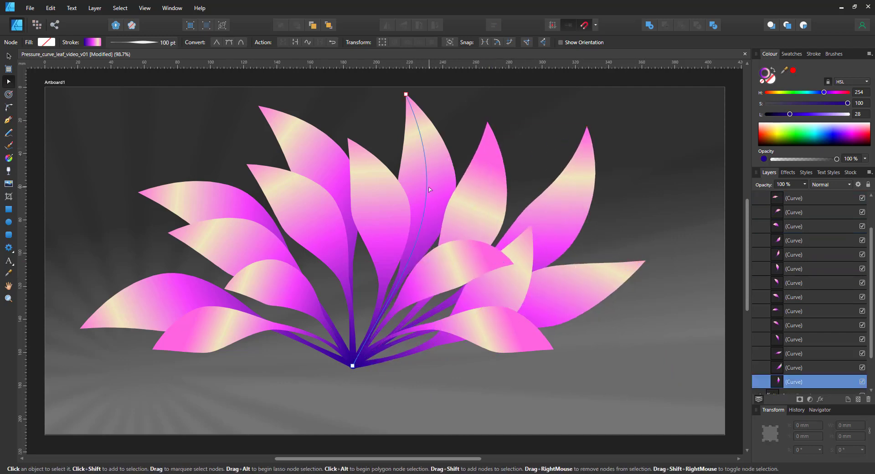
drag(423, 211, 403, 210)
click(387, 198)
drag(348, 138, 420, 171)
drag(476, 253, 377, 215)
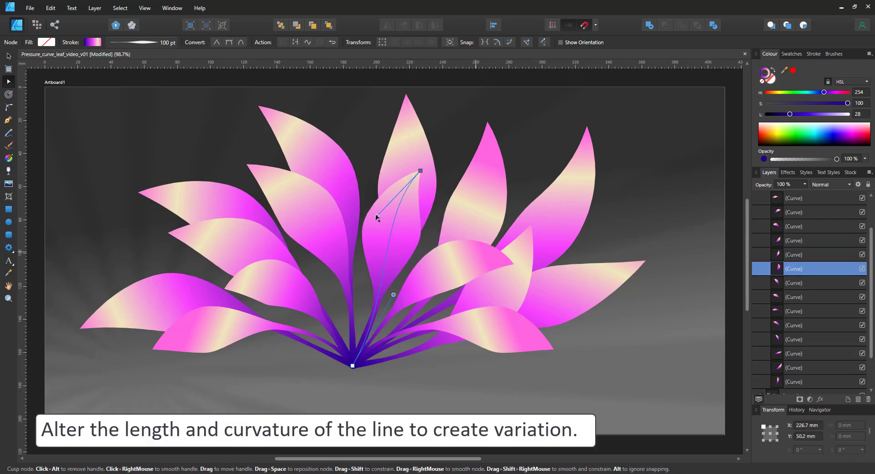
Shorten the two large rear leaves on the upper left by pulling their tips inward.
click(314, 144)
drag(258, 106, 279, 138)
click(196, 193)
drag(138, 192, 156, 190)
Lengthen and recurve the medium left leaf, and extend the tip of the lower-left leaf slightly outward.
click(205, 237)
drag(168, 232, 127, 229)
drag(227, 235, 281, 245)
click(168, 299)
click(193, 331)
drag(153, 349, 146, 356)
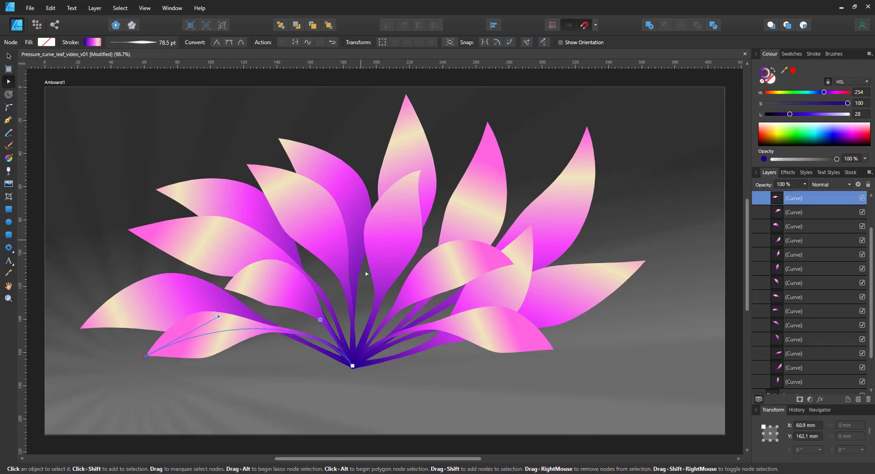
Turn a copy of the lower-left leaf into a shorter leaf whose pressure curve peaks closer to the stem.
click(140, 43)
click(172, 185)
drag(149, 195, 127, 197)
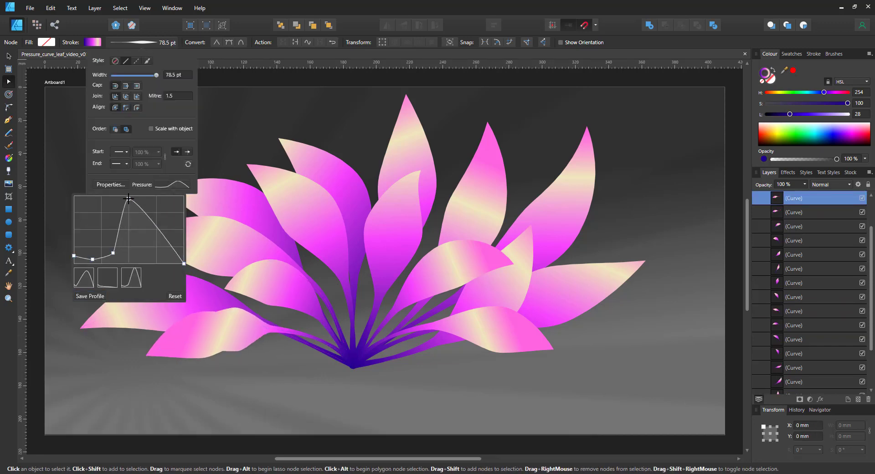
drag(113, 253, 82, 257)
drag(145, 356, 236, 368)
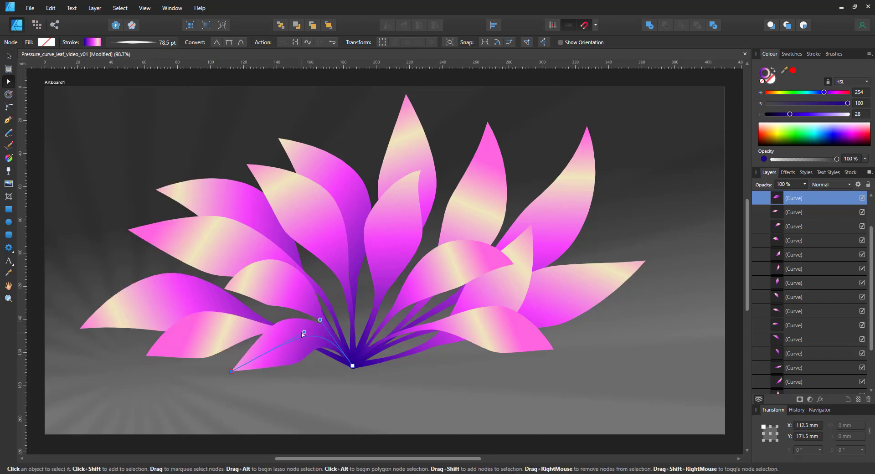
drag(303, 334, 274, 341)
Mirror a copy of the short lowest leaf to the right of the base and restack both lowest leaves.
key(n)
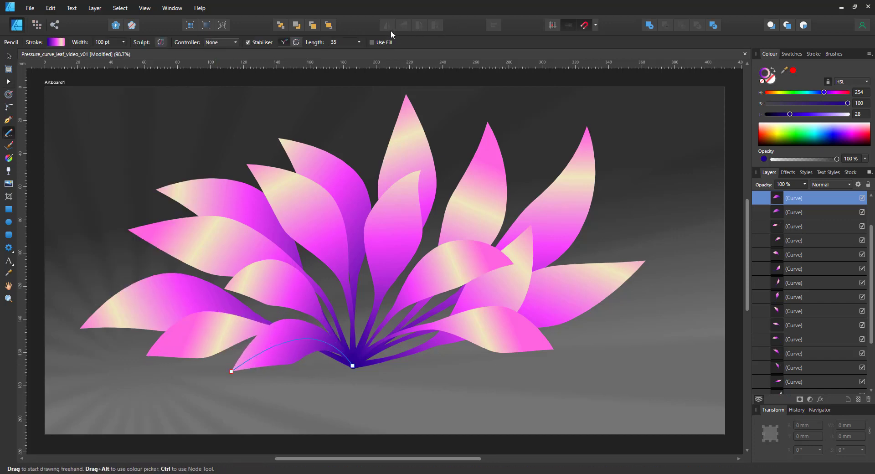
key(v)
click(387, 26)
drag(321, 359, 443, 360)
shift+click(286, 362)
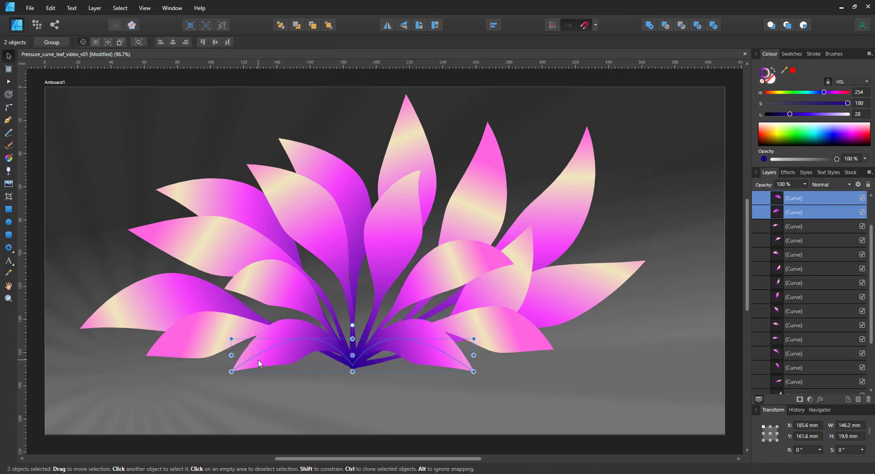
key(ctrl+])
Add a smaller copy of the front centre leaf to its left, and bend the tall leaf behind it farther left.
click(399, 199)
key(ctrl+j)
drag(385, 171, 327, 192)
key(a)
click(411, 160)
drag(409, 160, 387, 165)
Shorten and recurve the medium leaf right of centre and send it to the back.
click(471, 190)
drag(472, 191, 455, 194)
drag(488, 122, 470, 171)
drag(358, 461, 414, 269)
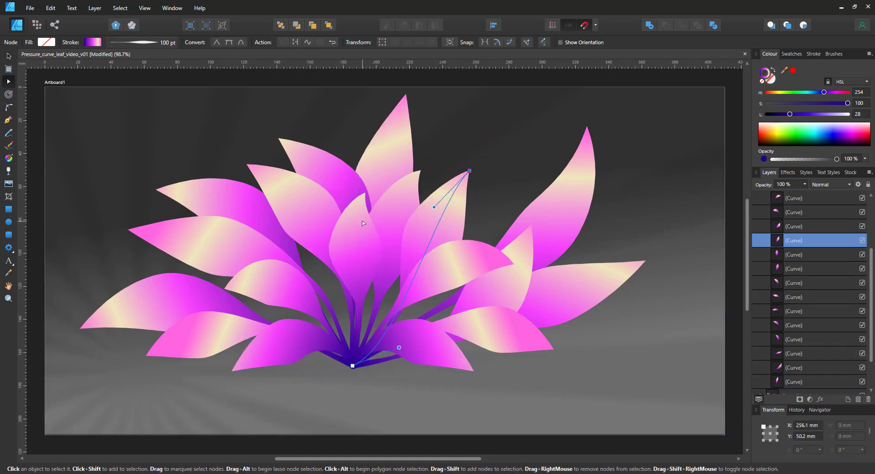
key(ctrl+shift+[)
Reshape the large upper-right leaf into an arch with its tip reaching outward and down to the right.
click(523, 250)
click(577, 189)
drag(587, 126, 542, 131)
drag(545, 259, 488, 140)
drag(542, 130, 607, 197)
drag(552, 206, 527, 181)
Select all the leaves and move the whole plant slightly right and down on the artboard.
key(v)
drag(56, 76, 682, 398)
drag(447, 289, 469, 320)
Darken the tall centre leaf by raising its stroke gradient's blue end and extending the pink end beyond the tip.
click(9, 158)
click(422, 160)
drag(294, 172, 418, 88)
drag(382, 415, 391, 315)
drag(418, 88, 433, 61)
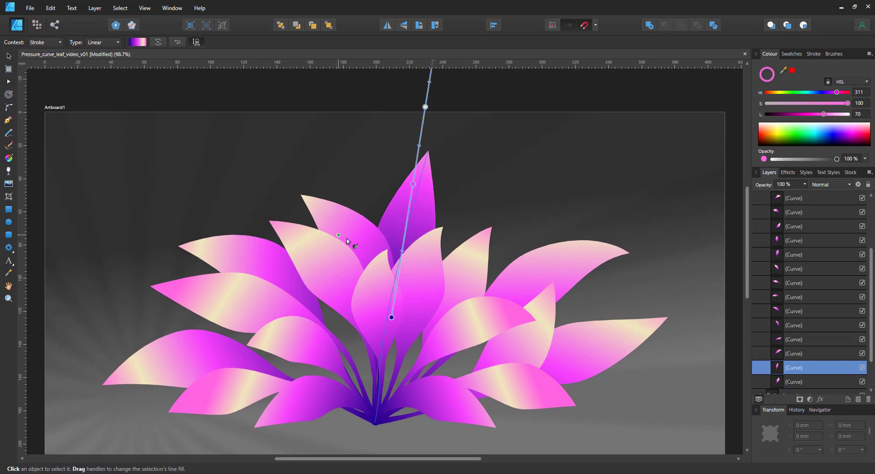
Darken the two rear left leaves by shifting their gradients' blue ends up the leaves and adjusting the pink ends.
click(333, 228)
drag(382, 419, 376, 291)
mouse_move(238, 83)
mouse_down()
mouse_move(335, 177)
mouse_move(316, 171)
mouse_up()
click(238, 267)
drag(377, 418, 322, 333)
drag(141, 390, 82, 151)
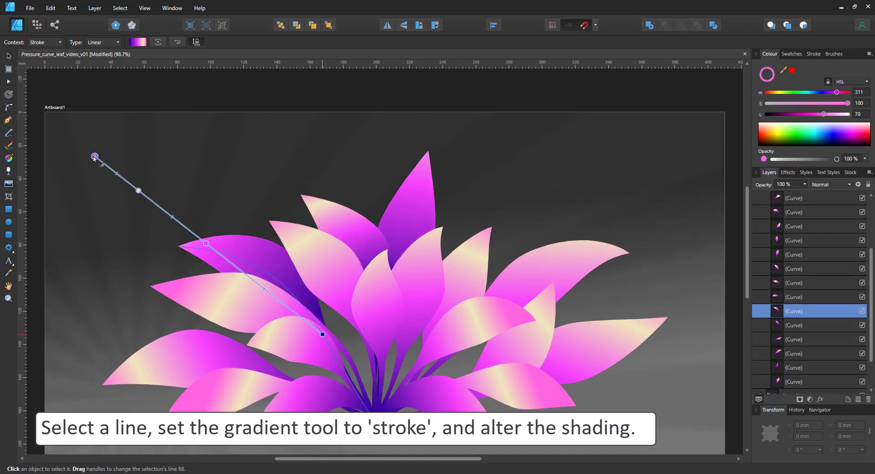
Adjust the stroke gradients of the upper-left front leaf and the front centre leaf by repositioning their end stops.
click(315, 260)
drag(376, 418, 364, 328)
mouse_move(260, 207)
mouse_down()
mouse_move(267, 213)
mouse_move(255, 209)
mouse_up()
drag(365, 328, 378, 373)
click(421, 274)
drag(369, 184, 422, 159)
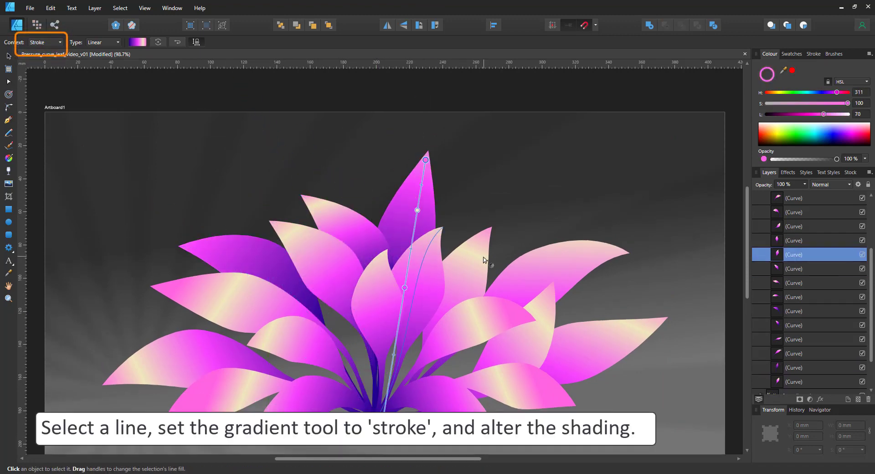
Extend the gradient beyond the tip of the leaf right of centre, and darken the pointed rear leaf farther right.
click(479, 259)
drag(472, 203, 609, 128)
click(542, 319)
drag(382, 418, 473, 328)
drag(546, 254, 642, 227)
Darken the large arching right leaf by moving its gradient's blue end up the leaf and its pink end outward.
click(536, 255)
drag(380, 419, 478, 305)
drag(637, 245, 707, 209)
click(601, 349)
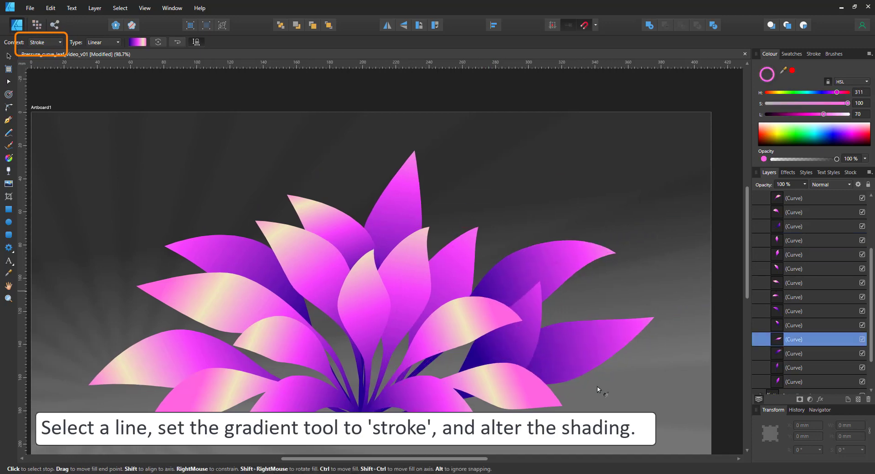
Adjust the gradient ends on the two low right leaves to vary their shading.
click(500, 384)
mouse_move(366, 420)
mouse_down()
mouse_move(424, 371)
mouse_move(317, 402)
mouse_up()
click(449, 403)
drag(456, 427, 469, 430)
Reposition the gradient ends on the three low left leaves to vary their shading, and deselect everything.
click(296, 397)
mouse_move(361, 421)
mouse_down()
mouse_move(355, 406)
mouse_move(289, 398)
mouse_up()
click(220, 393)
drag(155, 412, 114, 412)
click(201, 344)
drag(89, 385, 76, 322)
click(9, 56)
click(406, 438)
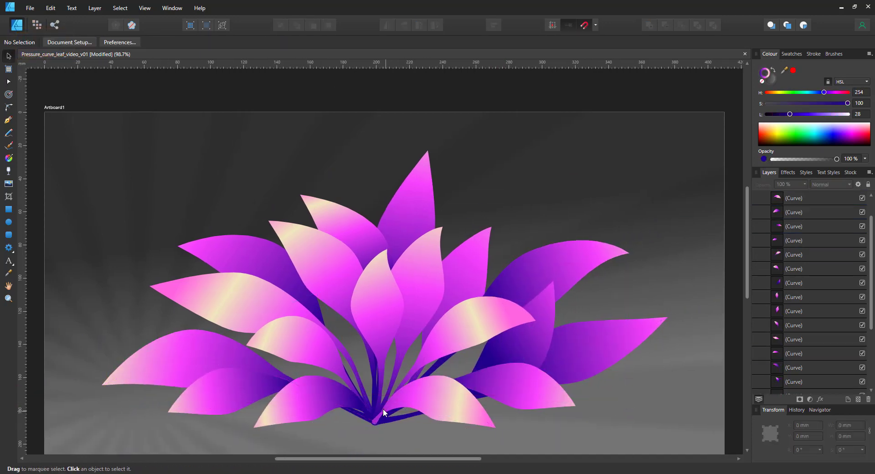
Spread the two lowest front leaves slightly outward from the stem base.
drag(428, 396, 434, 396)
mouse_move(350, 409)
mouse_down()
mouse_move(335, 409)
mouse_move(400, 429)
mouse_up()
click(433, 395)
click(315, 397)
Extend the stroke gradient's lower end past the stem base on the cream-tipped left inner leaf, and bring the leaf to the front.
click(8, 158)
click(46, 42)
click(46, 65)
click(291, 340)
drag(375, 422, 398, 426)
click(328, 25)
Nudge the pointed rear right leaf right, the low outer left leaf left, and the low front right leaf slightly down and left.
click(8, 56)
click(501, 305)
drag(537, 319, 543, 319)
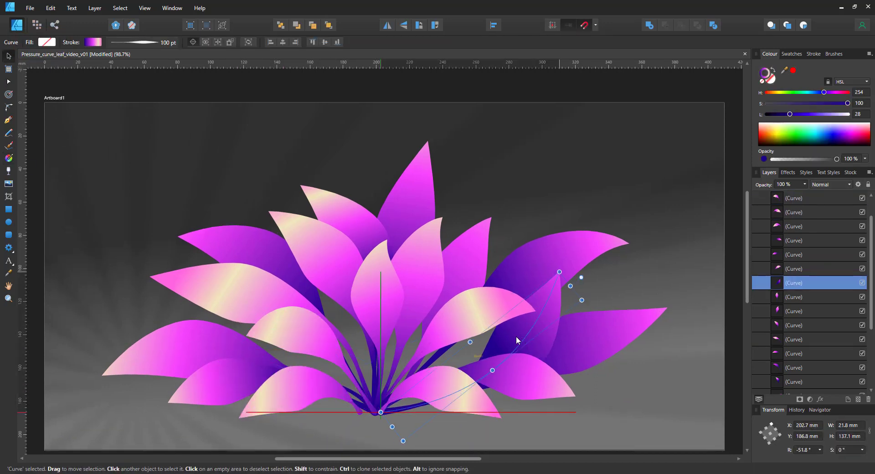
click(608, 336)
drag(209, 391, 200, 391)
drag(405, 402, 399, 411)
Duplicate all 18 leaf strokes and replace the copies' pressure profile with a low, gently arched curve that tapers to zero at the tip.
drag(48, 89, 691, 439)
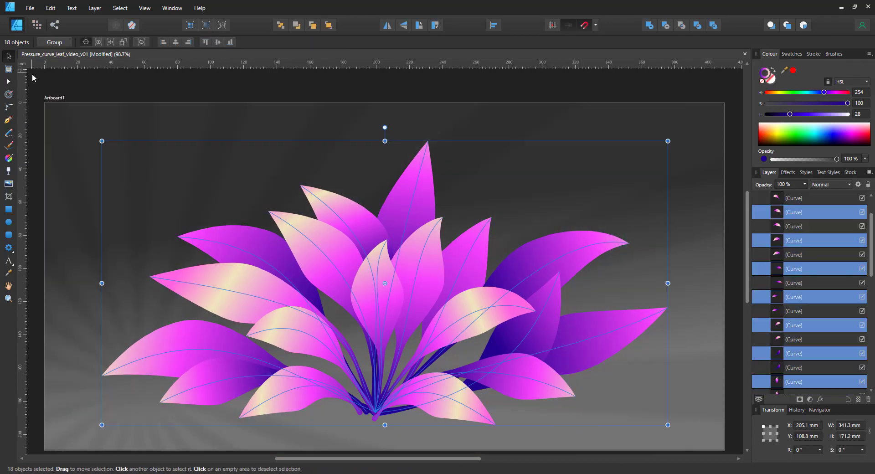
click(6, 120)
click(129, 43)
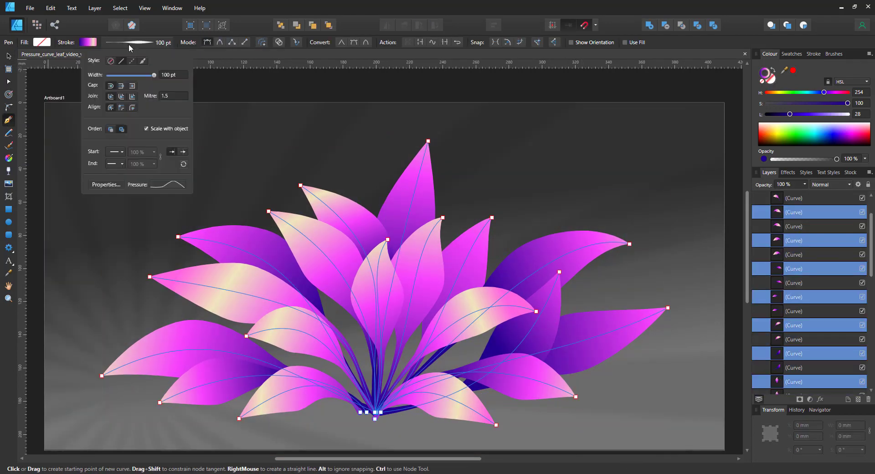
click(168, 186)
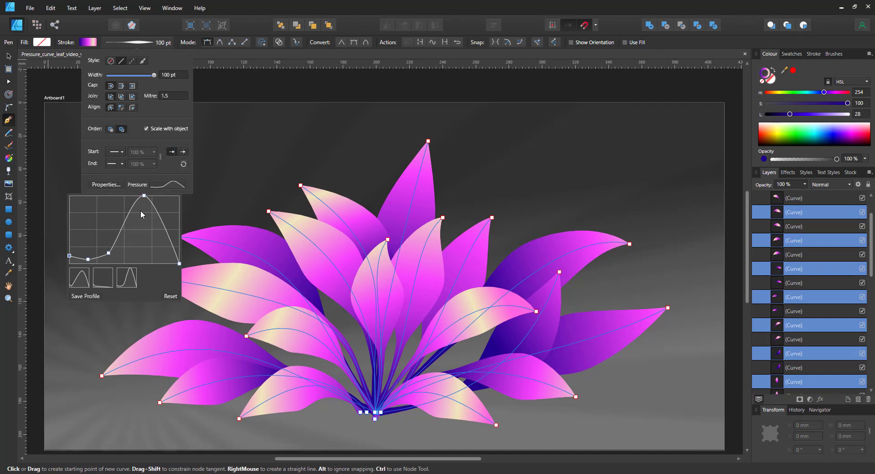
click(170, 296)
drag(179, 196, 179, 266)
drag(69, 261, 69, 256)
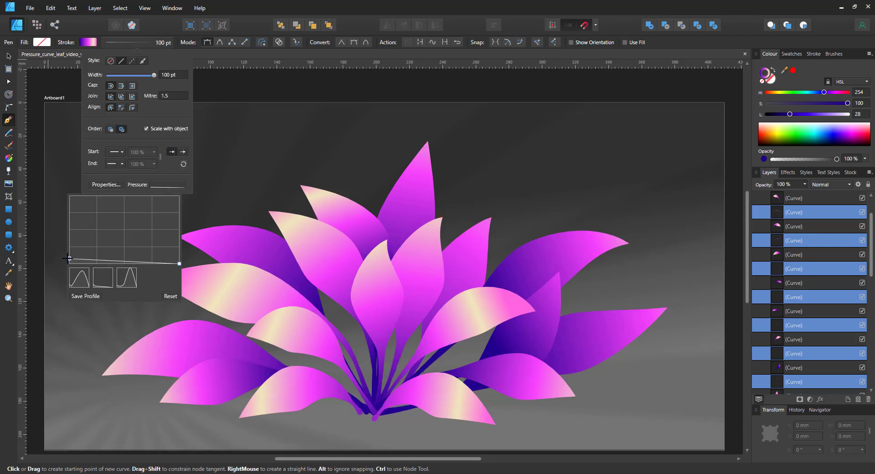
click(125, 262)
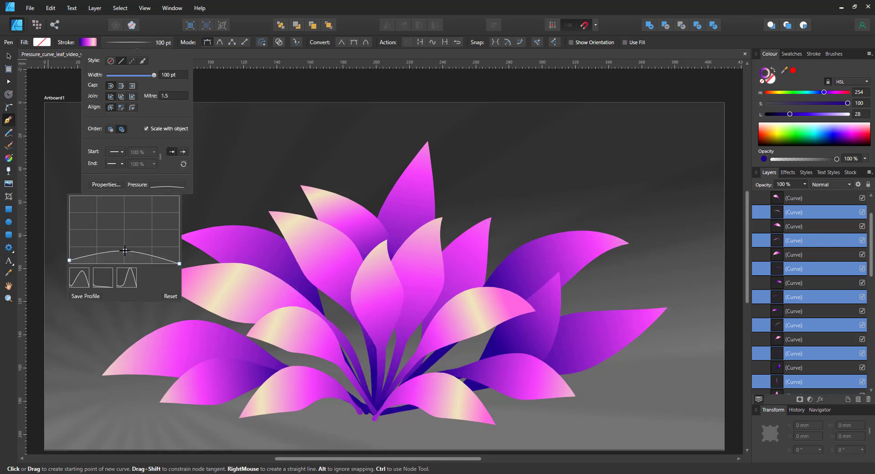
Set the duplicated strokes to the Multiply blend mode and a width of 25 pt to form leaf veins.
click(829, 184)
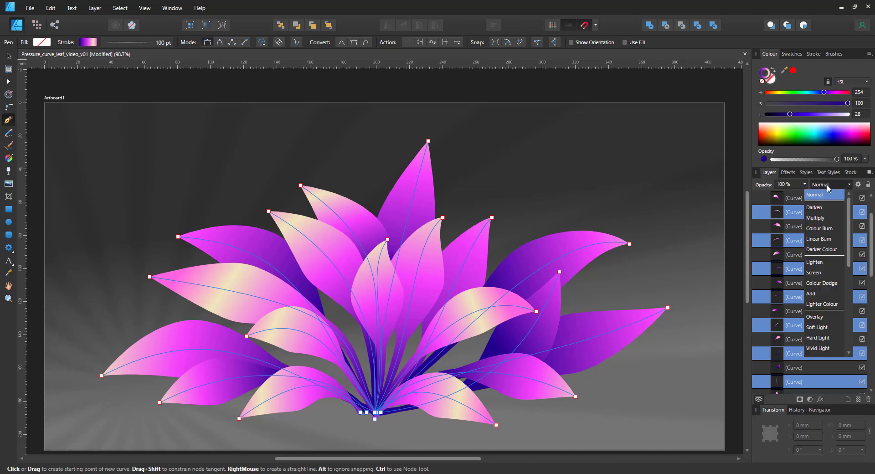
click(816, 217)
click(163, 44)
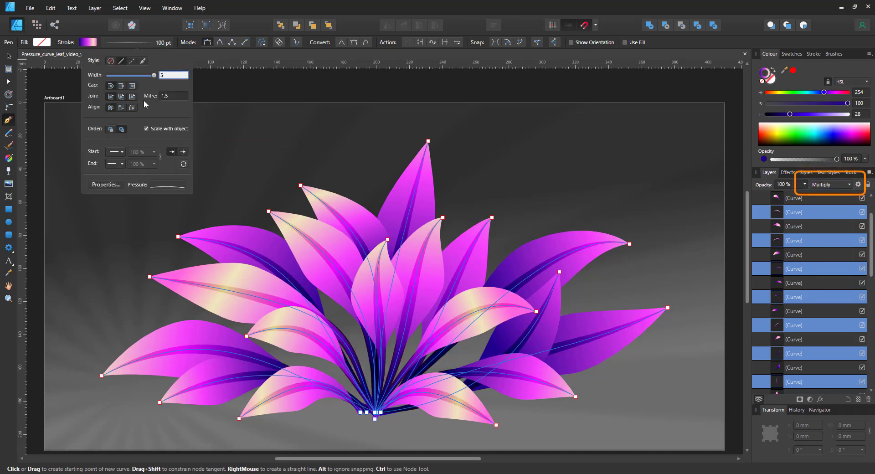
text(25)
key(Return)
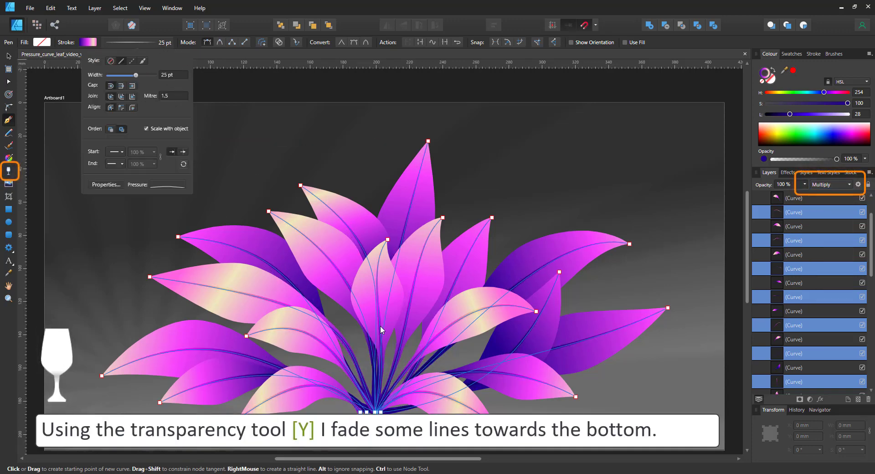
Fade the veins of the low front right, left inner and central front leaves towards the stem base with linear transparency.
key(v)
click(293, 95)
click(449, 398)
key(y)
drag(414, 398, 381, 418)
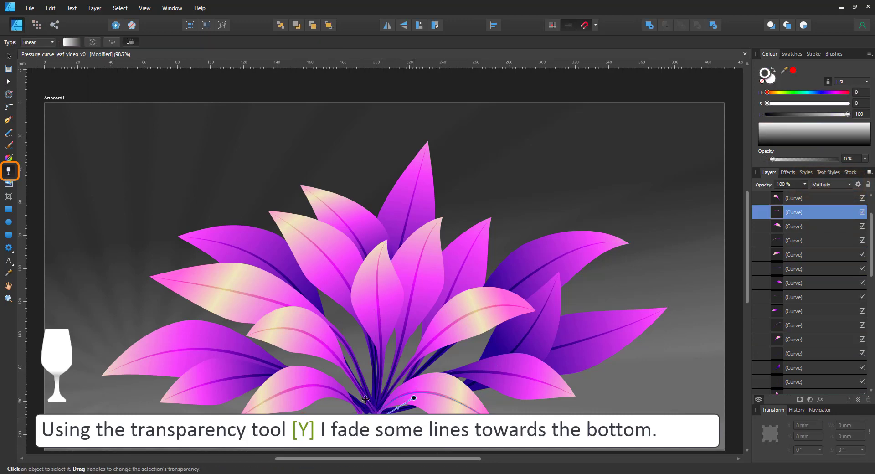
click(326, 344)
drag(328, 348, 365, 398)
click(377, 293)
drag(375, 293, 375, 363)
Fade the veins of the leaf right of centre, the low front left leaf and the cream-banded right leaf towards their bases.
click(419, 273)
drag(416, 272, 387, 363)
click(299, 387)
drag(298, 388, 350, 398)
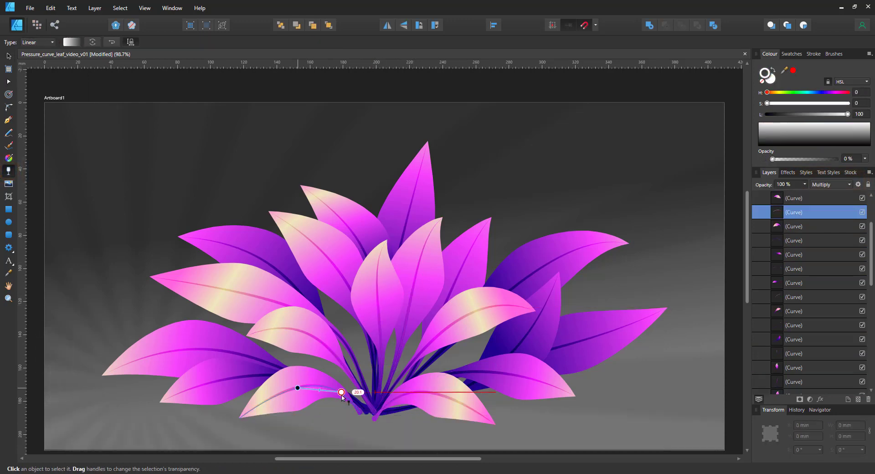
click(448, 337)
drag(447, 337, 393, 392)
click(241, 220)
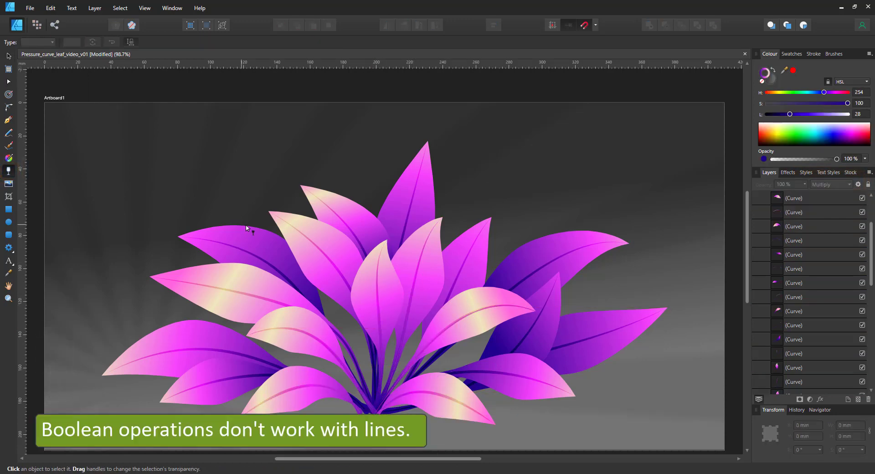
Group the central front leaf with its vein.
click(375, 299)
shift+click(346, 298)
key(ctrl+g)
Place four red ellipses on the central front leaf: two circles about 14.6 mm wide at its edges, a small circle and a tilted oval.
click(8, 222)
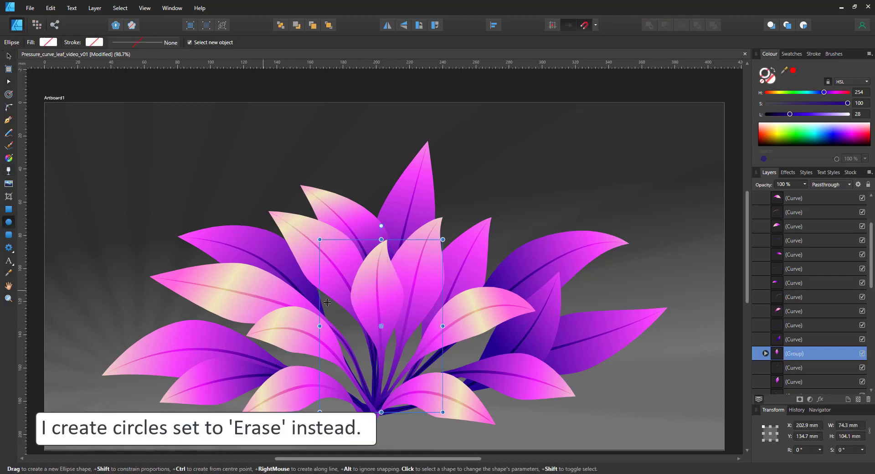
drag(405, 301, 405, 306)
click(793, 71)
scroll(355, 316, up, 5)
key(v)
drag(438, 268, 457, 225)
drag(487, 195, 450, 208)
mouse_move(436, 265)
mouse_down()
mouse_move(437, 343)
mouse_move(443, 273)
mouse_move(412, 273)
mouse_move(416, 261)
mouse_up()
click(456, 264)
mouse_move(406, 279)
mouse_down()
mouse_move(418, 283)
mouse_move(338, 215)
mouse_move(304, 221)
mouse_up()
click(444, 258)
scroll(799, 350, down, 1)
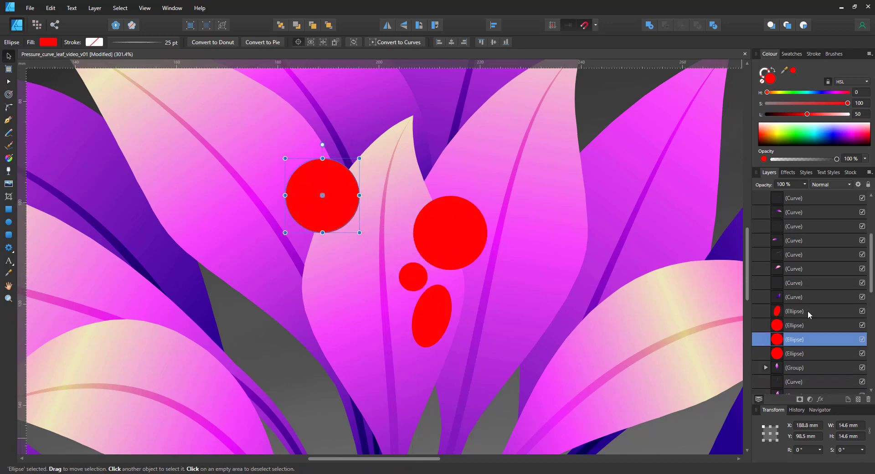
Set the four red ellipses to the Erase blend mode and move them into the central front leaf's group.
click(808, 314)
shift+click(806, 354)
click(826, 185)
scroll(823, 292, down, 5)
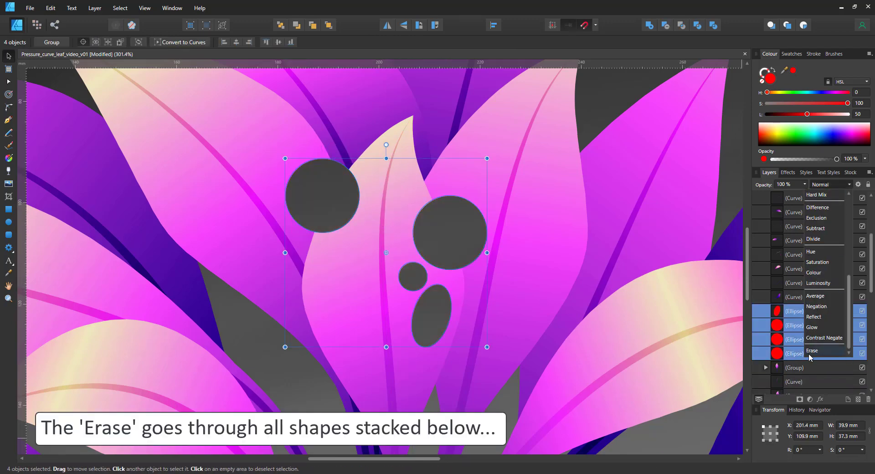
click(813, 350)
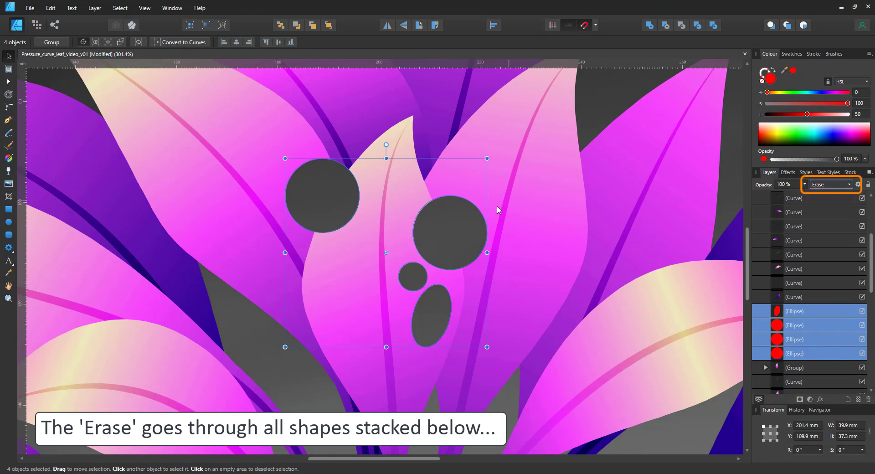
drag(793, 357, 794, 368)
scroll(372, 230, down, 7)
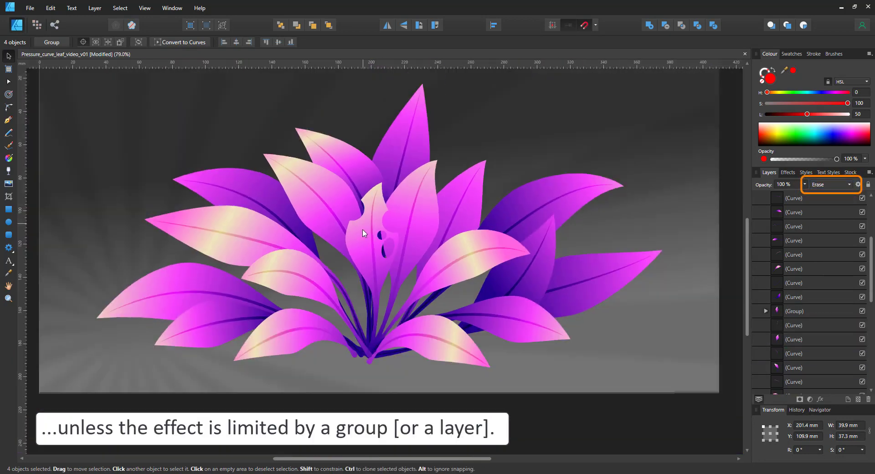
Group the arching upper right leaf with its vein and paste the Erase ellipses into that group.
scroll(380, 253, up, 3)
click(579, 180)
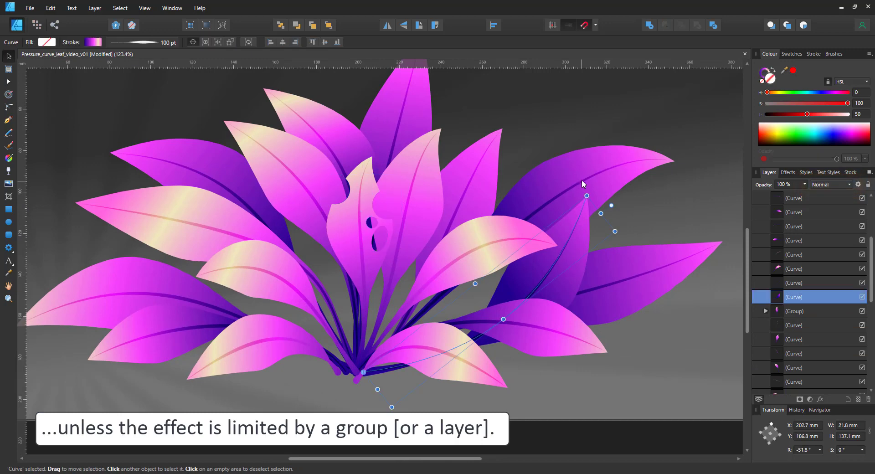
scroll(791, 354, down, 1)
shift+click(792, 354)
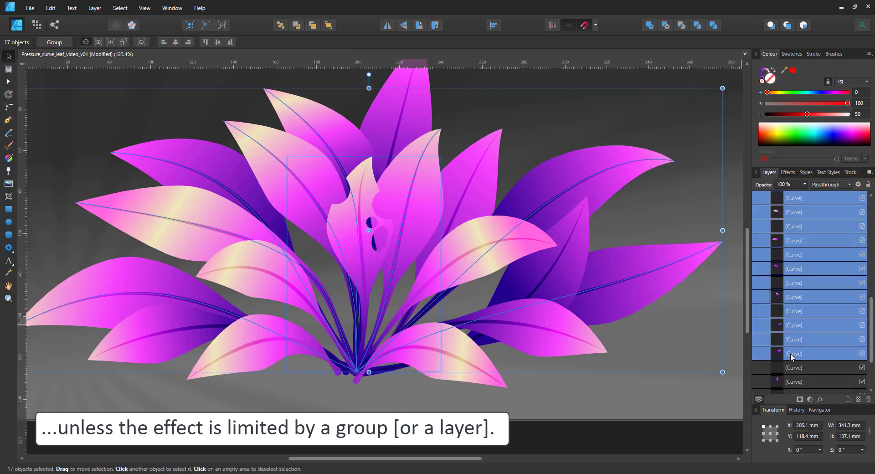
click(784, 340)
shift+click(775, 354)
key(ctrl+g)
key(ctrl+v)
scroll(792, 273, down, 3)
drag(792, 270, 793, 284)
Rearrange the Erase ellipses on the arching upper right leaf to form a bite near its tip and holes in its body.
scroll(627, 169, up, 4)
click(510, 300)
mouse_move(528, 196)
mouse_down()
mouse_move(600, 167)
mouse_move(617, 103)
mouse_up()
double_click(578, 241)
drag(579, 242, 417, 197)
click(511, 301)
scroll(597, 205, down, 4)
click(800, 382)
drag(547, 188, 597, 222)
Group the pointed outer right leaf with its vein, paste the Erase ellipses into it, and position them as holes and edge bites.
scroll(629, 237, up, 2)
click(628, 299)
shift+click(625, 324)
key(ctrl+g)
key(ctrl+v)
key(ctrl+v)
mouse_move(622, 349)
mouse_down()
mouse_move(625, 307)
mouse_move(563, 292)
mouse_up()
click(621, 320)
click(614, 334)
Group the cream-banded left leaf with its vein, and add pasted and duplicated Erase ellipses as holes and edge bites.
drag(37, 268, 308, 273)
click(310, 246)
shift+click(780, 215)
key(ctrl+g)
key(ctrl+v)
mouse_move(548, 247)
mouse_down()
mouse_move(302, 220)
mouse_move(365, 165)
mouse_up()
key(ctrl+j)
drag(271, 208, 300, 227)
key(ctrl+j)
drag(303, 269, 256, 284)
shift+click(799, 254)
Group the large outer left leaf with its vein, paste the Erase ellipses, flip them vertically, and spread them as holes and edge bites.
click(798, 311)
shift+click(785, 297)
key(ctrl+g)
key(ctrl+v)
drag(346, 233, 234, 343)
click(404, 25)
drag(257, 273, 279, 313)
drag(165, 275, 315, 314)
scroll(316, 314, up, 1)
drag(210, 224, 195, 221)
drag(180, 250, 286, 205)
Group the low outer left leaf with its vein, paste the Erase ellipses, and arrange them as bites along its lower edge and a small hole.
click(291, 299)
shift+click(793, 212)
key(ctrl+g)
key(ctrl+v)
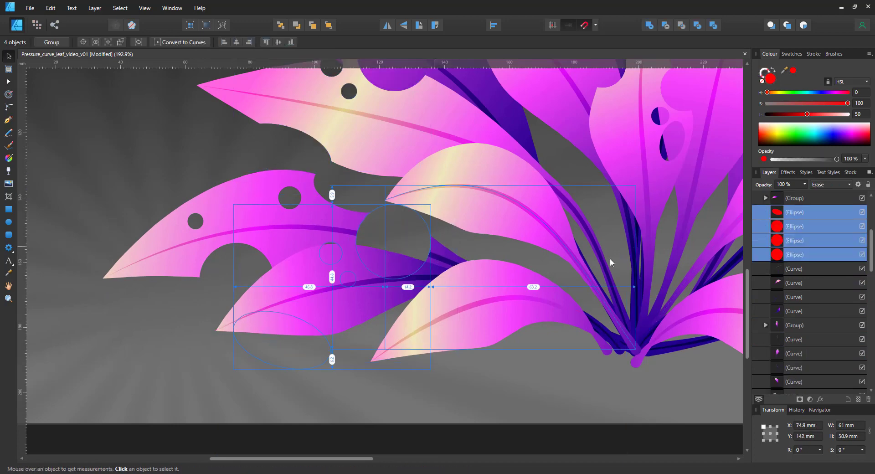
mouse_move(393, 247)
mouse_down()
mouse_move(358, 286)
mouse_move(335, 296)
mouse_up()
drag(310, 321, 324, 328)
drag(246, 396, 410, 322)
drag(292, 356, 294, 267)
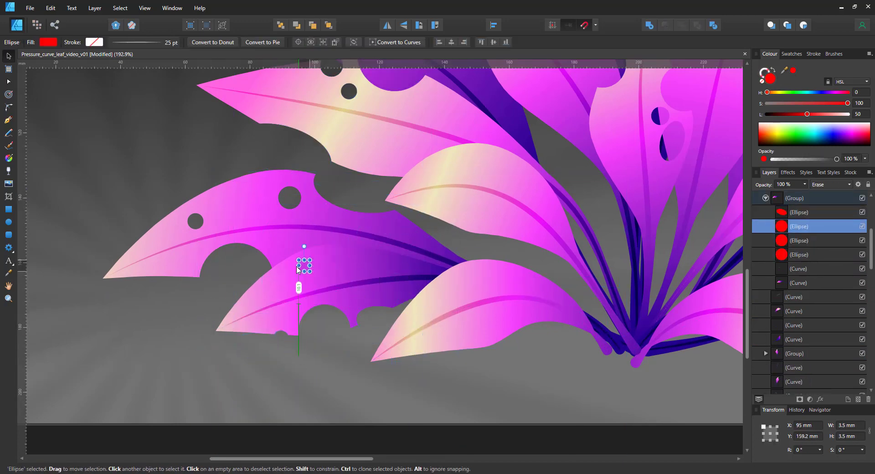
drag(279, 337, 289, 340)
click(803, 216)
drag(410, 322, 410, 293)
Group the cream-tipped upper left leaf with its vein and position its Erase ellipses as two holes and edge bites.
scroll(410, 292, down, 4)
scroll(410, 178, up, 2)
click(392, 176)
key(ctrl+g)
click(784, 255)
shift+click(793, 297)
drag(497, 182, 433, 137)
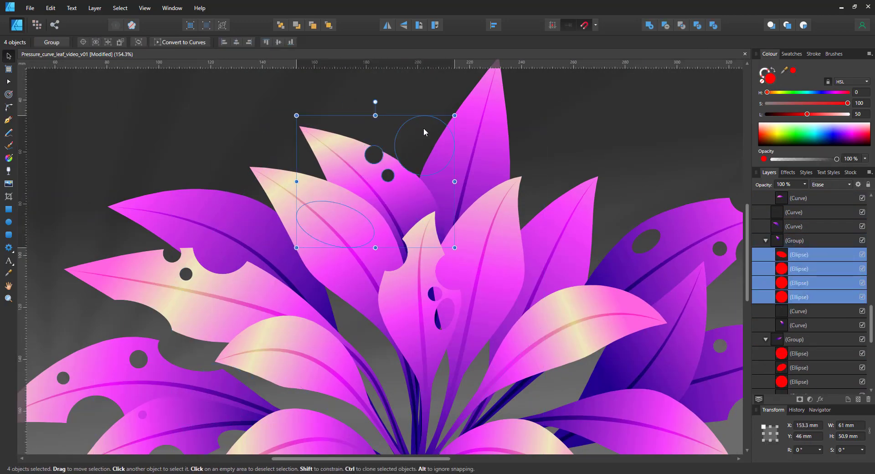
click(793, 297)
click(793, 254)
Group the tall top leaf with its vein, paste the Erase ellipses, and position them as a hole and bites along its edges.
click(479, 132)
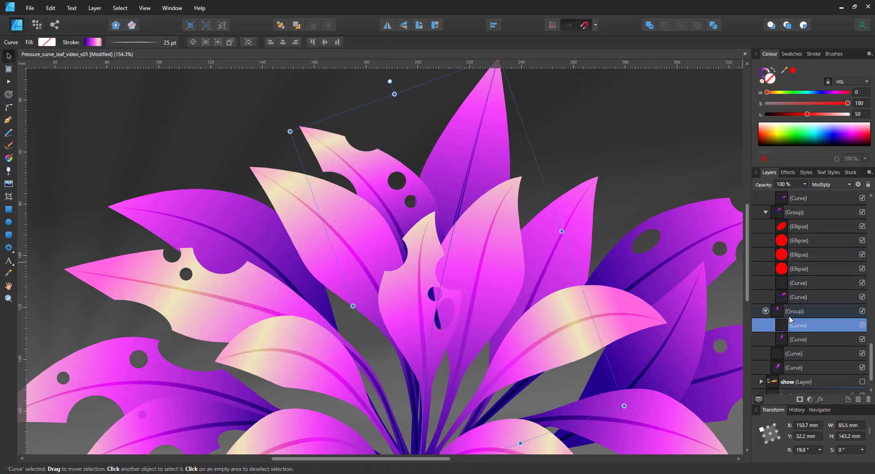
shift+click(797, 310)
key(ctrl+g)
key(ctrl+v)
drag(302, 393, 541, 131)
drag(541, 131, 410, 169)
scroll(808, 283, down, 2)
click(804, 270)
scroll(525, 255, down, 4)
Group the low front right leaf with its vein, paste the Erase ellipses, and position them as two small holes and a lower-edge bite.
click(519, 254)
shift+click(799, 212)
key(ctrl+g)
key(ctrl+v)
mouse_move(282, 91)
mouse_down()
mouse_move(524, 297)
mouse_move(502, 237)
mouse_up()
click(799, 297)
scroll(563, 378, down, 2)
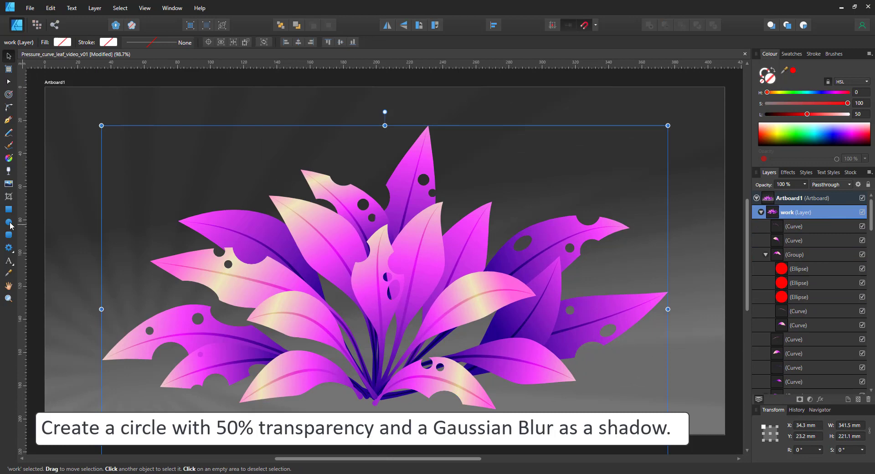
Draw a black shadow ellipse about 198 × 40 mm at the plant's base, with 50% opacity and a 15 px Gaussian Blur.
key(m)
drag(216, 357, 544, 424)
click(767, 114)
key(5)
click(819, 400)
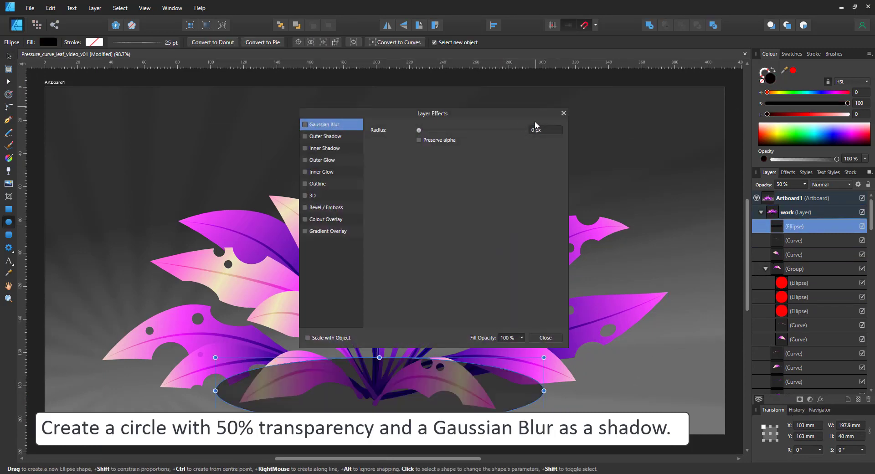
key(Return)
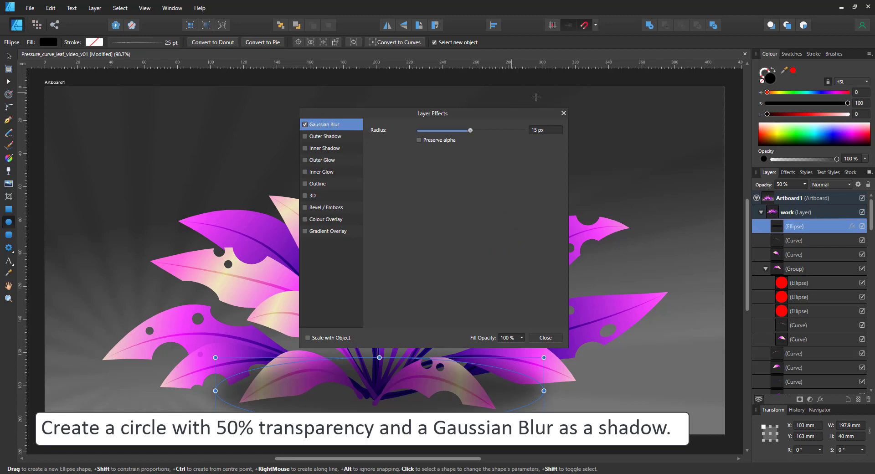
Send the shadow ellipse behind the plant and set its blend mode to Multiply.
click(563, 113)
key(ctrl+shift+bracketleft)
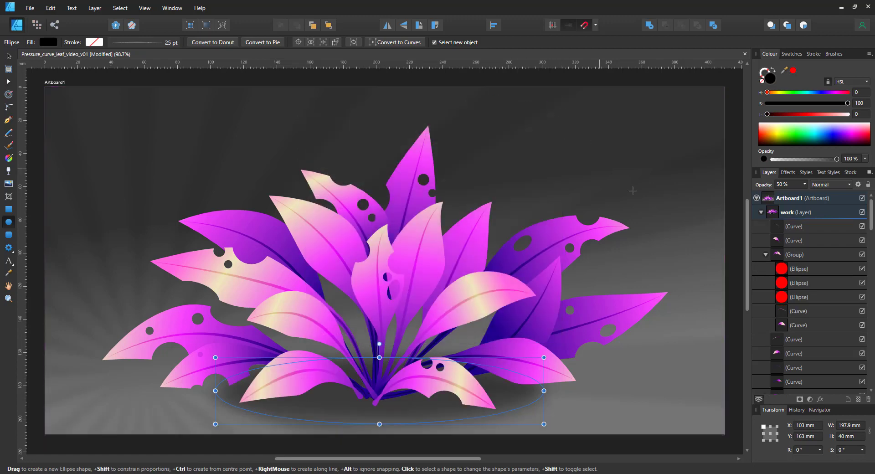
click(823, 185)
click(815, 219)
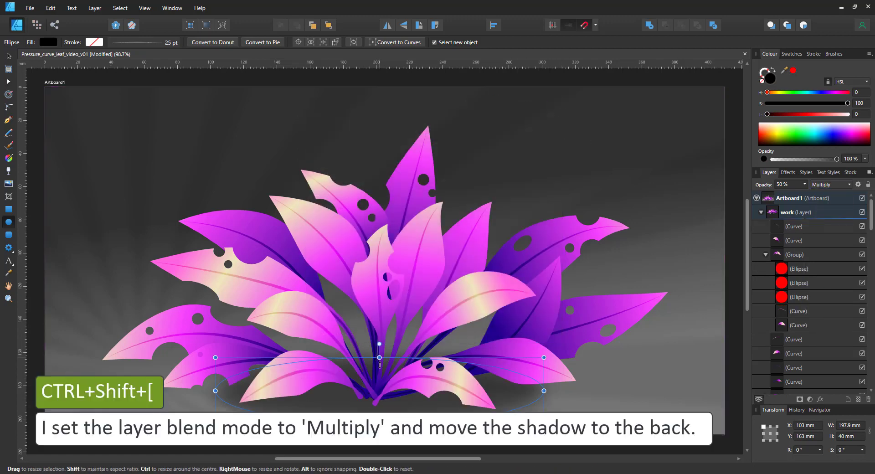
Flatten the shadow ellipse and add a wider copy reaching under the outer leaves, sent to the back.
drag(379, 370, 379, 371)
drag(544, 391, 661, 390)
drag(386, 373, 386, 367)
click(8, 55)
key(ctrl+shift+[)
Duplicate the central upright leaf's stroke, expand the copy to a curve, and set its blend mode to Multiply.
click(417, 242)
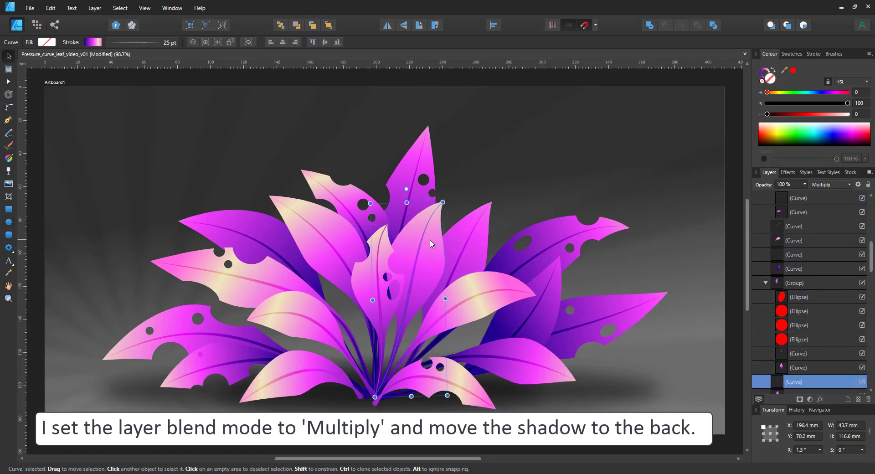
scroll(781, 339, down, 3)
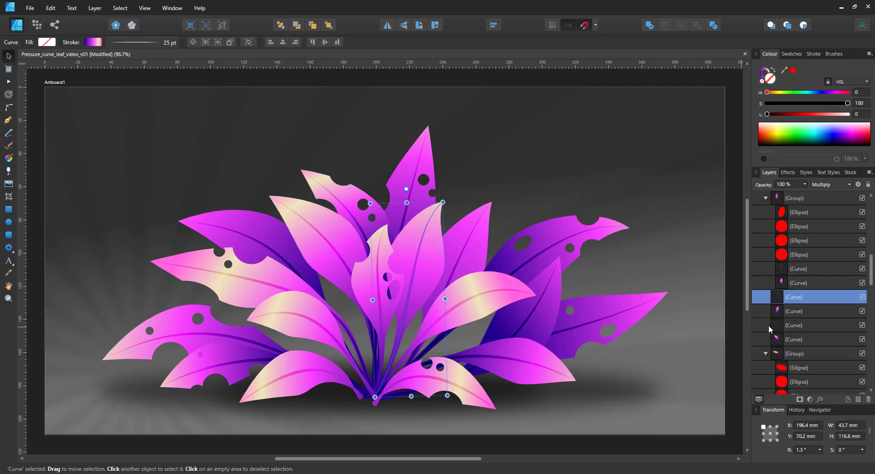
click(794, 311)
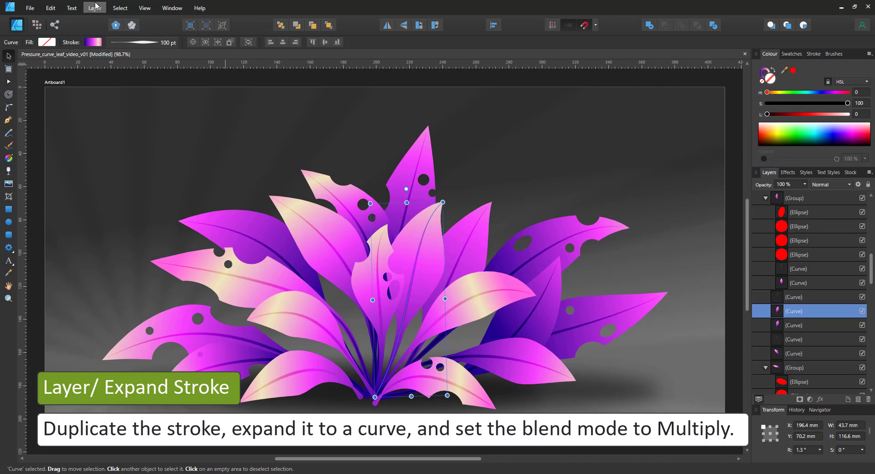
click(95, 8)
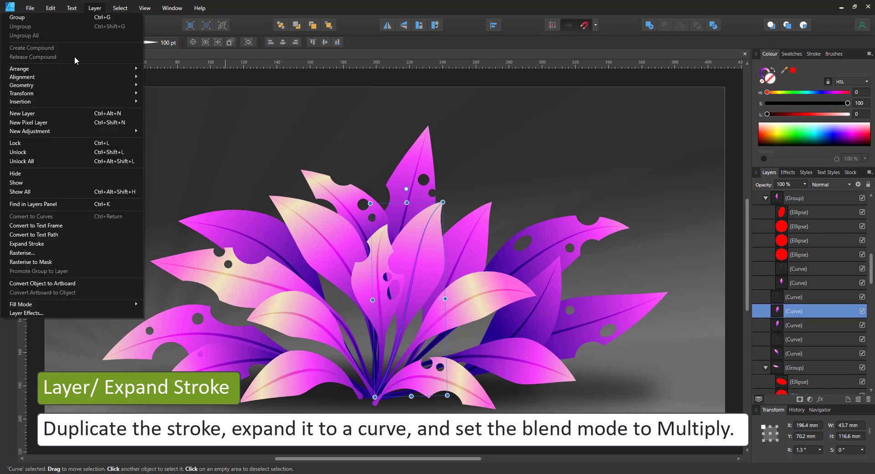
click(57, 244)
click(826, 186)
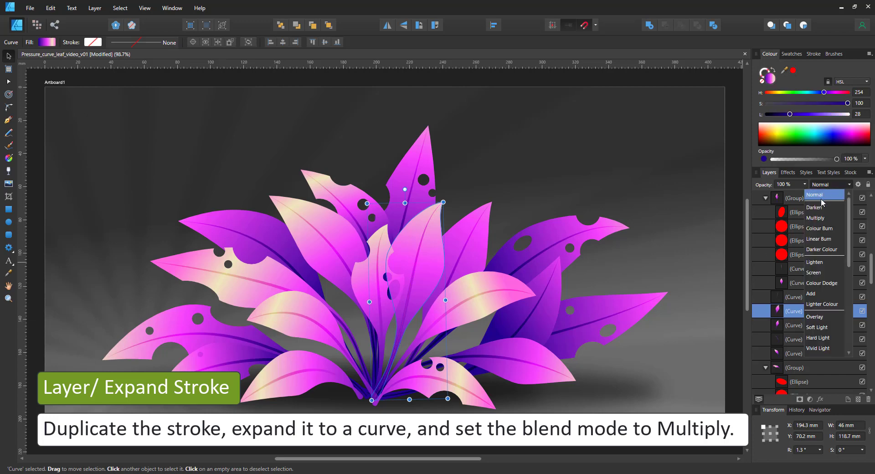
click(815, 224)
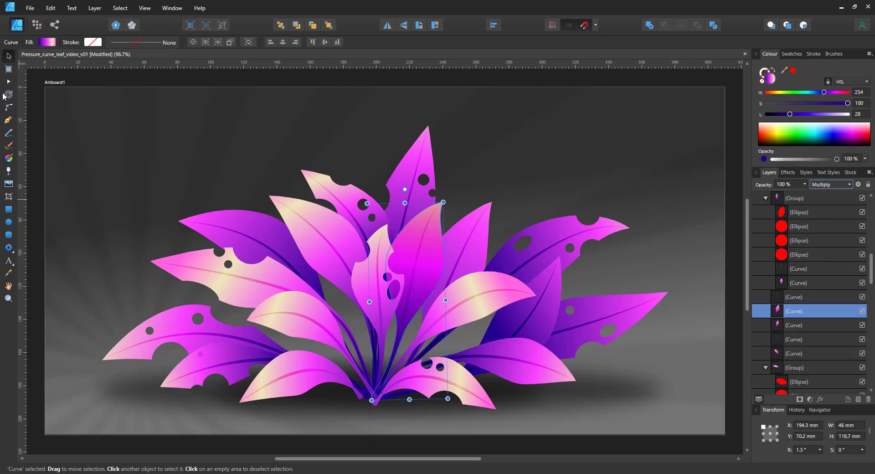
Delete the left-side nodes of the central leaf's Multiply shape and bend its inner edge along the vein.
click(9, 83)
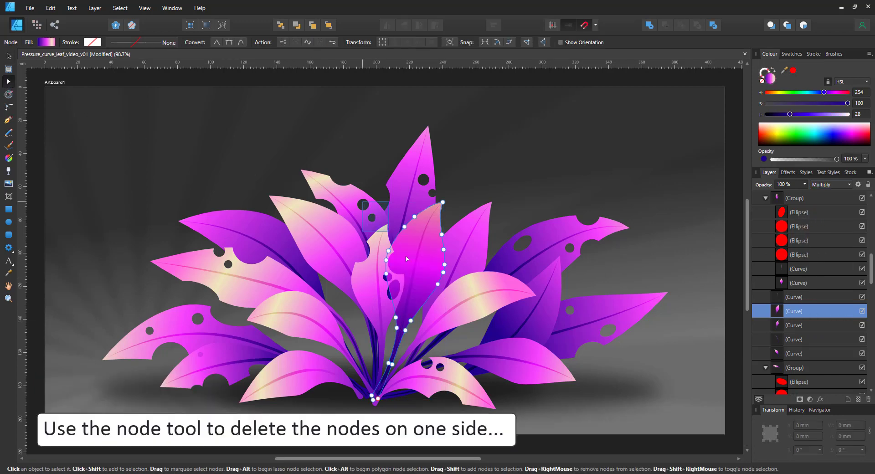
drag(400, 345, 399, 345)
key(Delete)
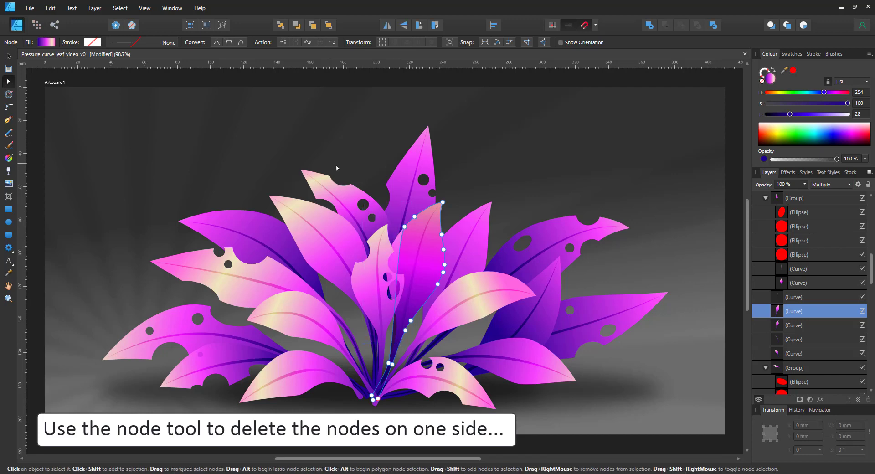
drag(427, 248, 427, 248)
key(Delete)
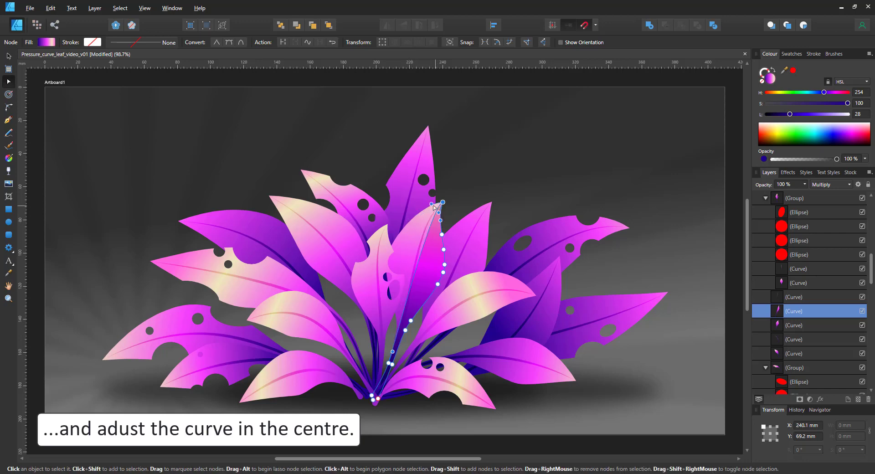
drag(416, 220, 412, 222)
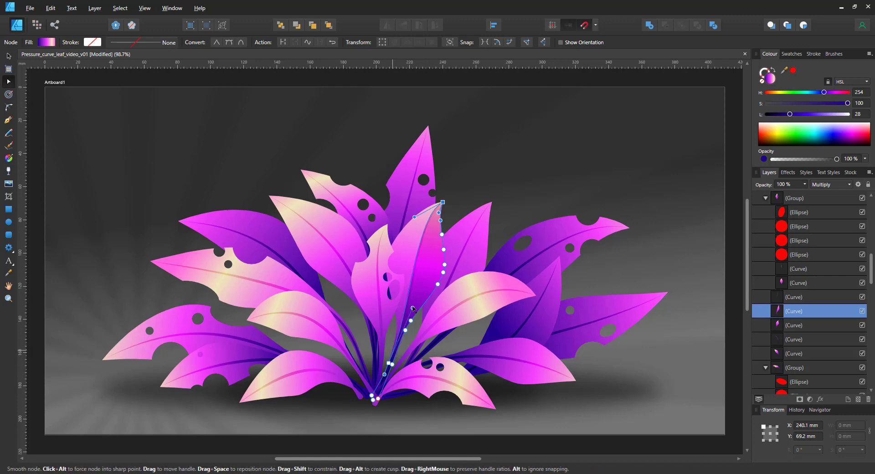
click(465, 150)
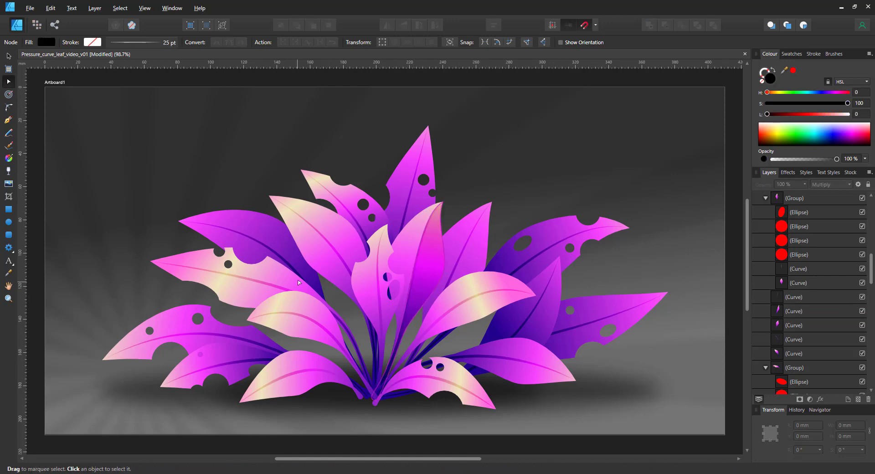
Duplicate and expand the stroke of the cream-tipped leaf left of centre, and delete the copy's nodes along the upper edge.
click(807, 353)
click(95, 8)
click(37, 246)
drag(296, 189, 378, 296)
key(Delete)
Set the cream-tipped leaf's half shape to Multiply and curve its inner edge to follow the vein.
click(830, 185)
click(824, 219)
click(268, 196)
drag(281, 197, 381, 266)
click(465, 151)
Duplicate and expand the lower left cream leaf's stroke, delete the copy's upper-edge nodes, and set it to Multiply.
click(285, 313)
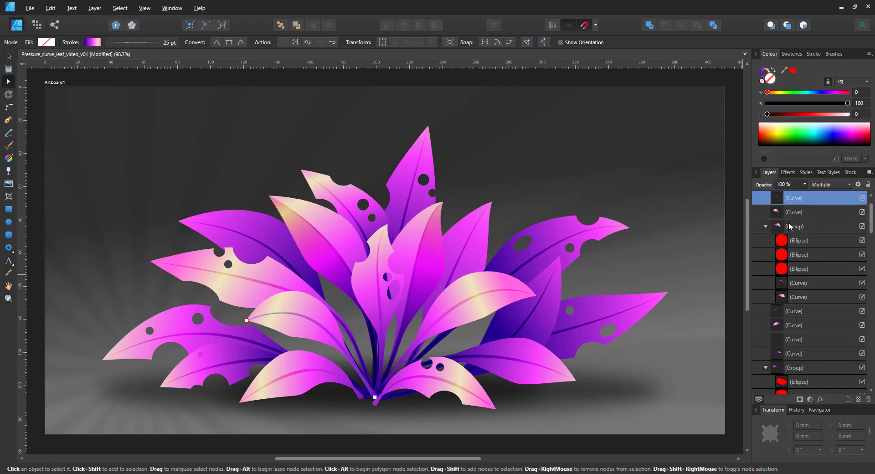
click(799, 213)
key(ctrl+j)
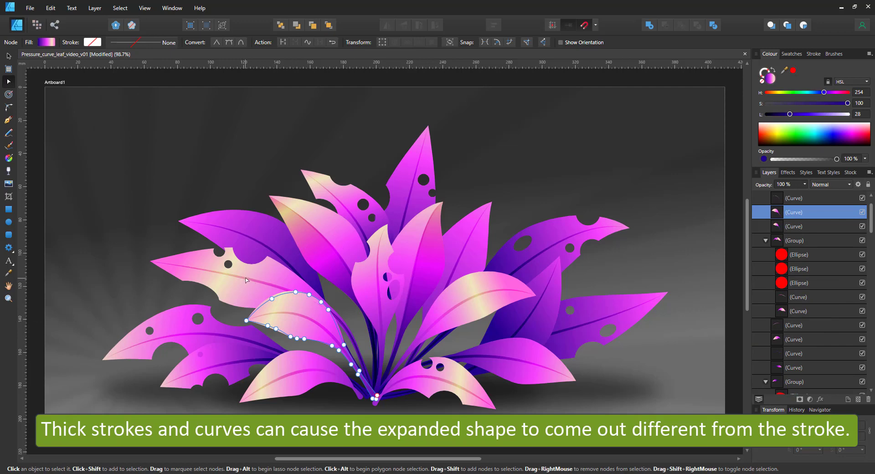
drag(345, 316, 345, 316)
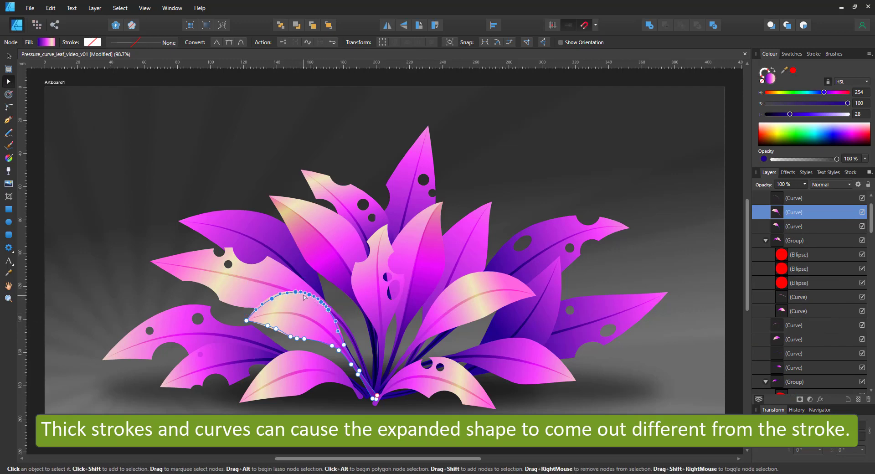
click(824, 185)
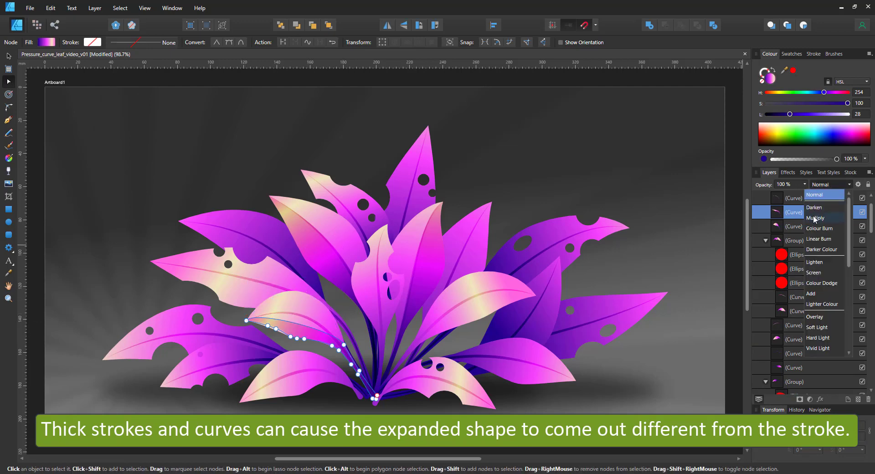
click(813, 215)
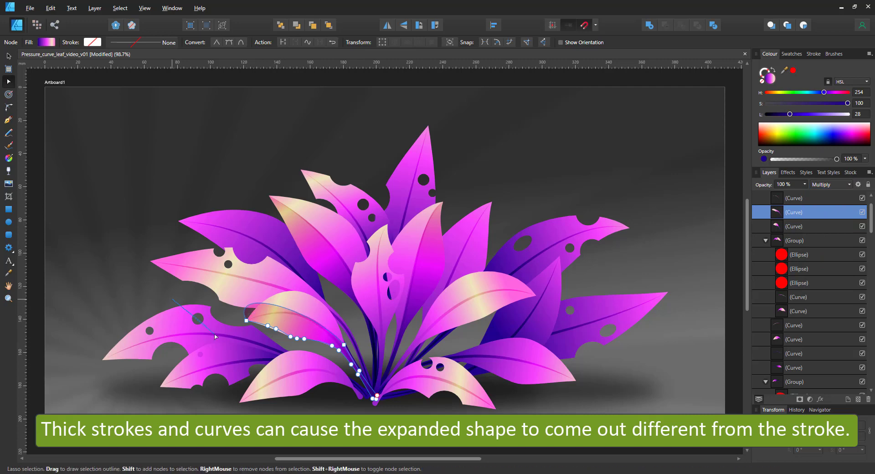
Reshape the inner edge of the lower left leaf's shading by adjusting its tip handle and moving the stem-side node onto the vein.
click(247, 320)
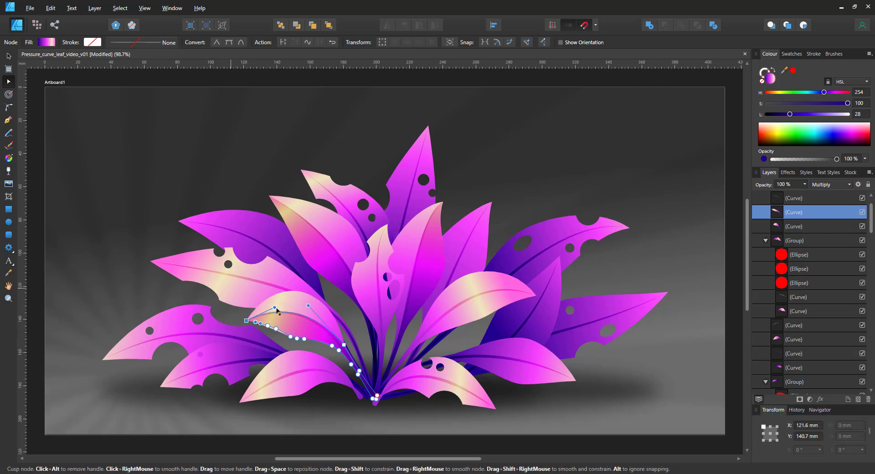
scroll(290, 344, up, 10)
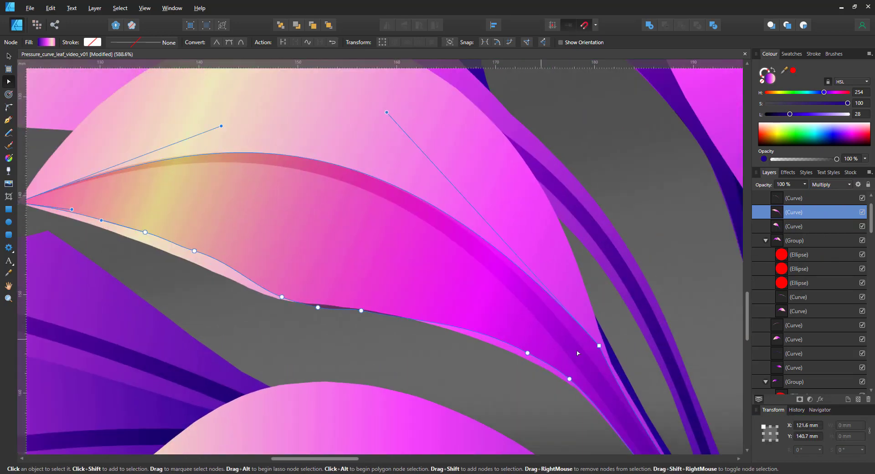
drag(599, 346, 567, 343)
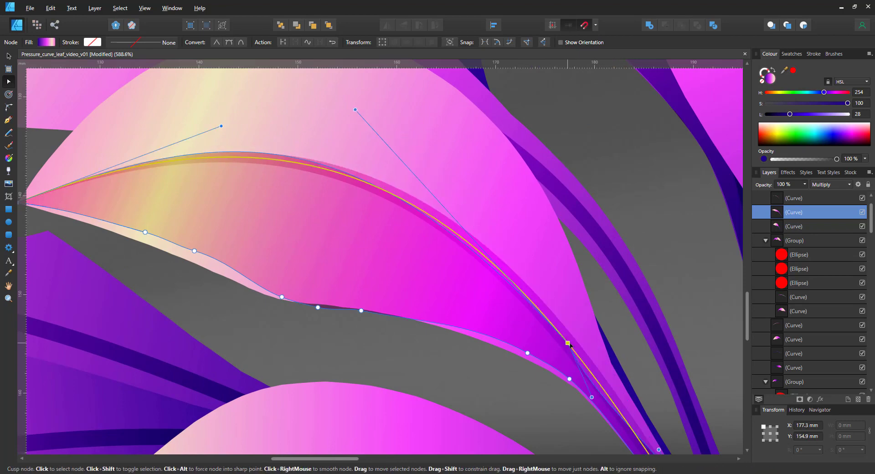
Delete surplus nodes along the shading's lower edge and adjust the remaining ones to match the leaf outline.
drag(119, 202, 258, 292)
key(Delete)
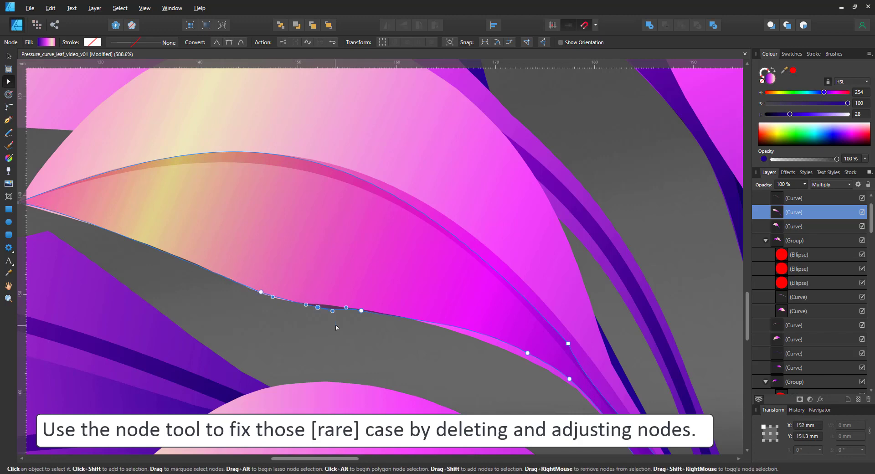
key(Delete)
click(261, 292)
drag(542, 375, 542, 374)
key(Delete)
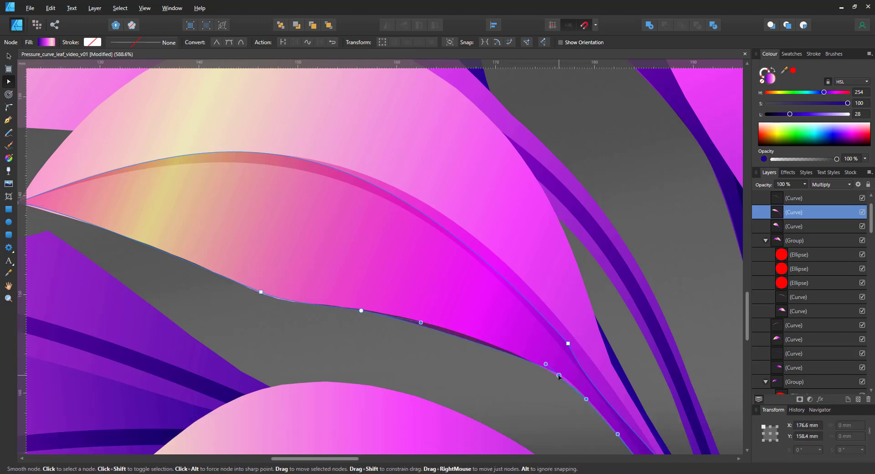
scroll(515, 340, down, 9)
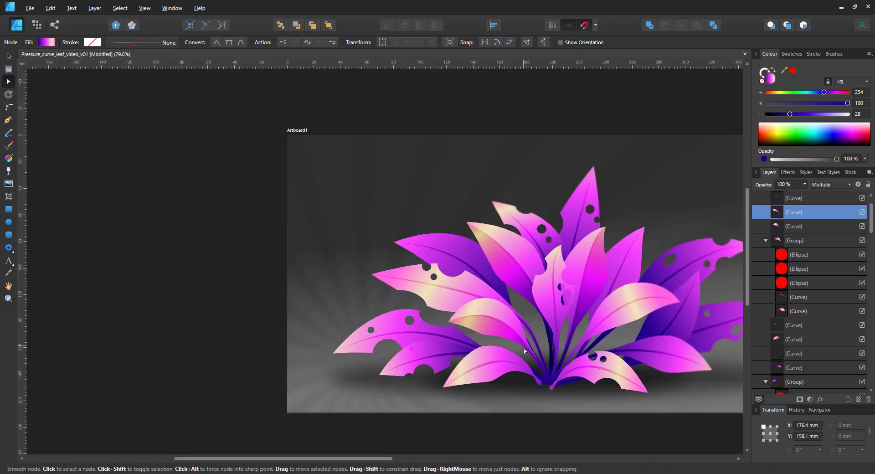
click(239, 230)
Duplicate the far-left bitten leaf's stroke inside its group, expand the copy, and set it to Multiply.
key(v)
scroll(481, 355, up, 4)
double_click(347, 288)
key(ctrl+j)
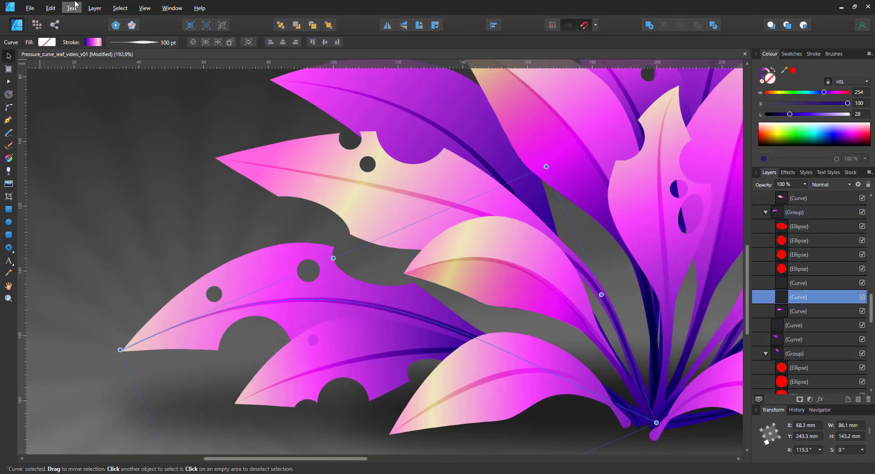
click(830, 184)
click(823, 214)
Trim the far-left leaf's shading to one half with the Node tool and fit its inner edge to the vein.
key(a)
drag(476, 323, 464, 334)
drag(148, 320, 186, 316)
scroll(67, 305, down, 4)
click(67, 305)
Duplicate and expand the upper right bitten leaf's stroke, trim the copy to the lower half, and set it to Multiply.
scroll(443, 221, up, 2)
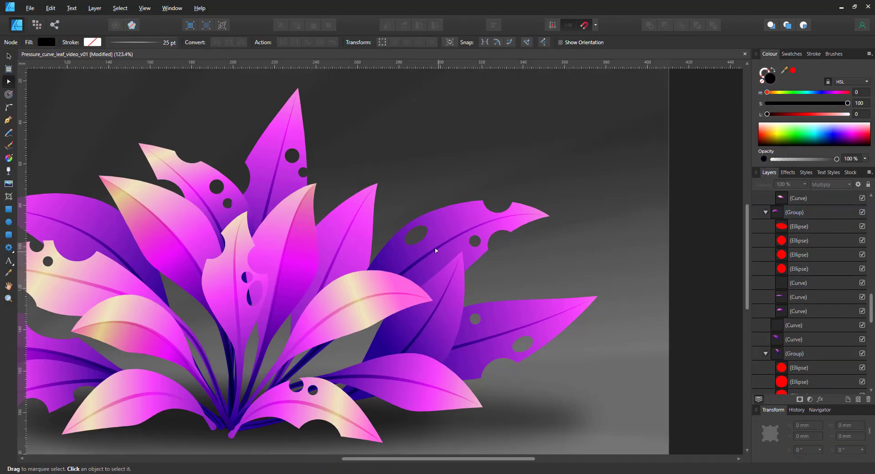
click(443, 222)
key(ctrl+j)
click(95, 8)
click(114, 237)
drag(397, 274, 319, 336)
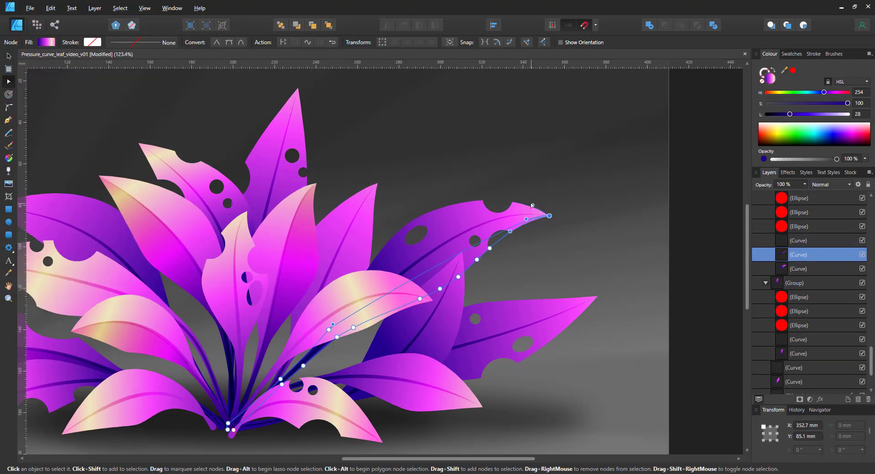
click(830, 184)
click(822, 214)
Shade the lower half of the far-right leaf with an expanded Multiply copy whose inner edge follows the vein.
click(802, 275)
key(ctrl+alt+s)
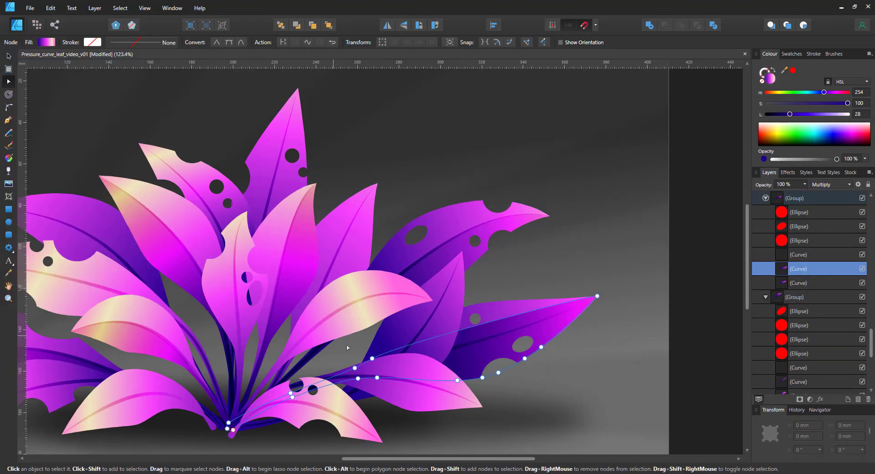
drag(545, 328, 529, 338)
key(ctrl+d)
key(ctrl+0)
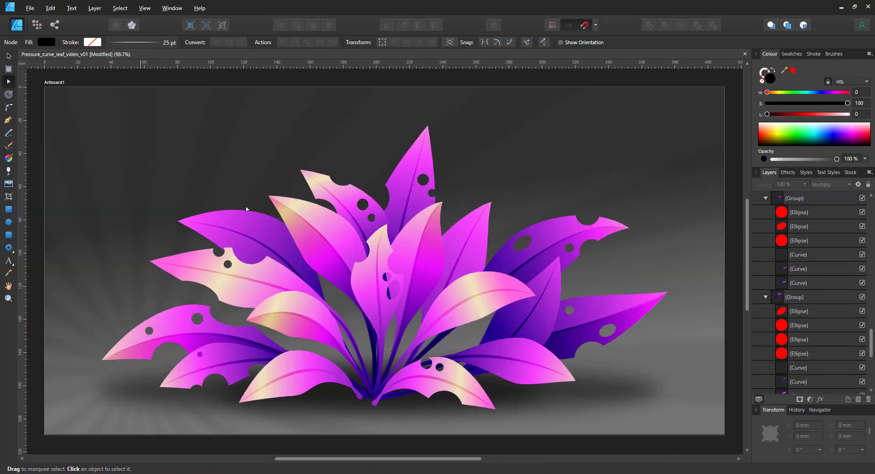
Examine the whole plant's construction in outline view and return to the normal view.
key(ctrl+y)
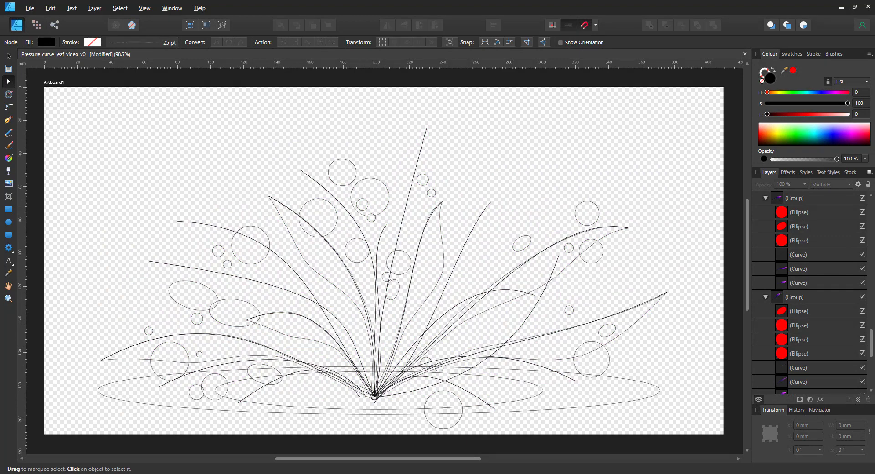
key(ctrl+y)
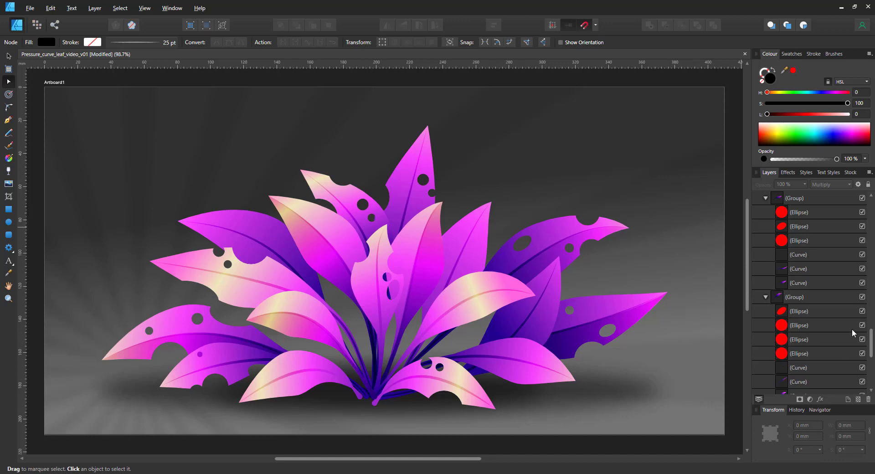
Inspect the stroke and pressure settings of the lower left leaf's vein, and the stroke settings of its shading curve.
drag(872, 343, 871, 214)
click(803, 233)
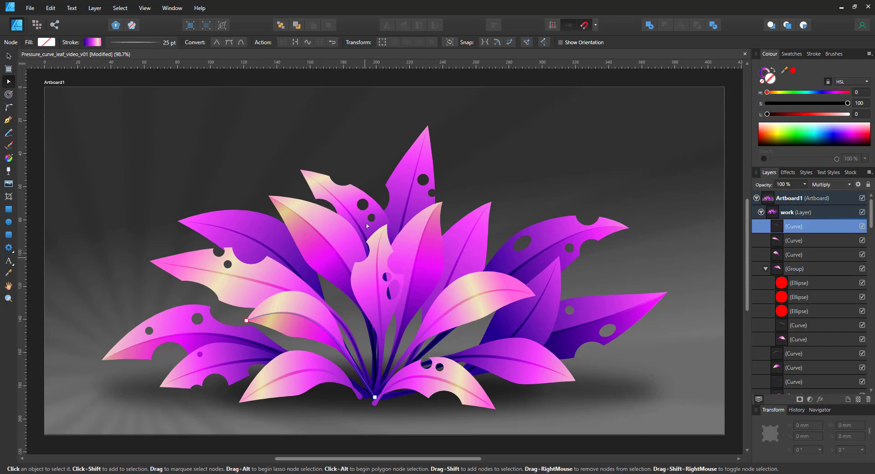
click(145, 41)
click(162, 185)
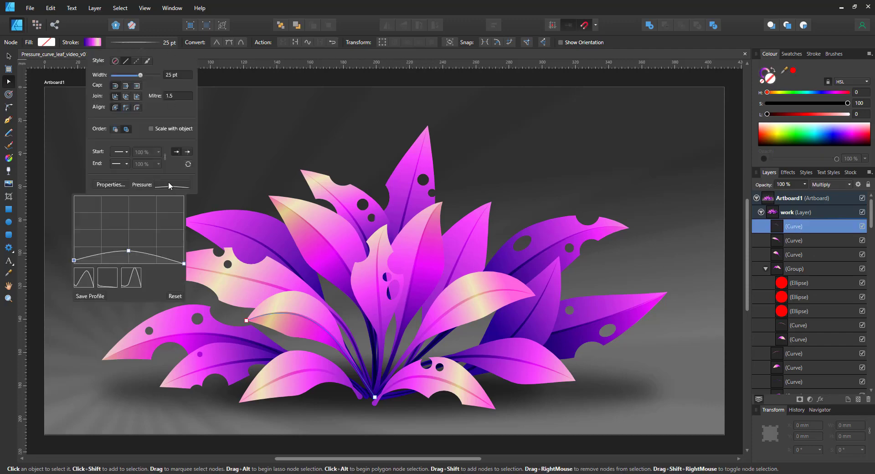
click(796, 240)
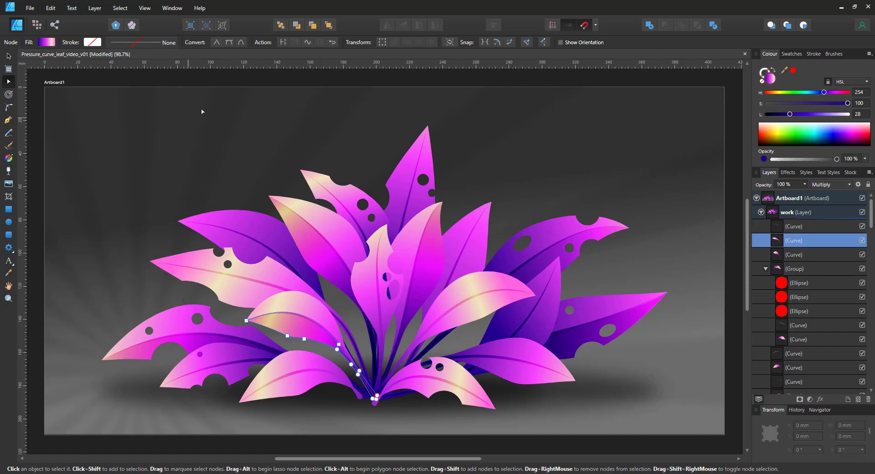
click(158, 43)
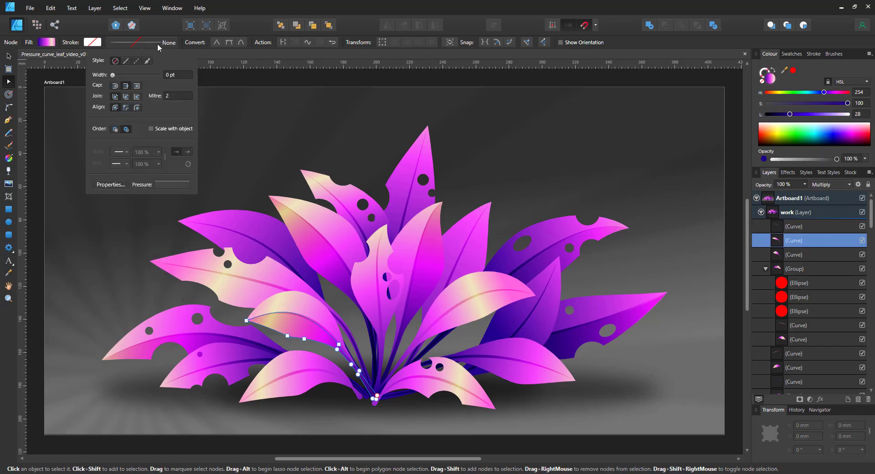
Inspect the lower left leaf's stroke width and pressure curve and one hole ellipse of the front right leaf.
click(797, 255)
click(114, 43)
click(177, 184)
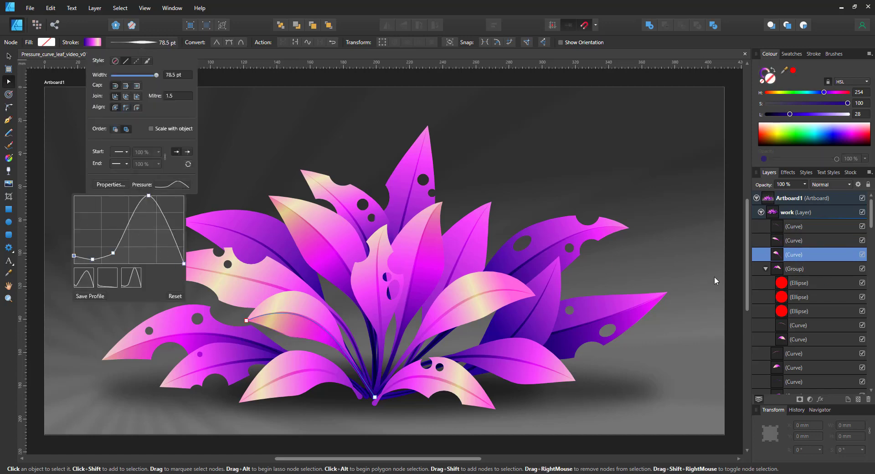
click(796, 283)
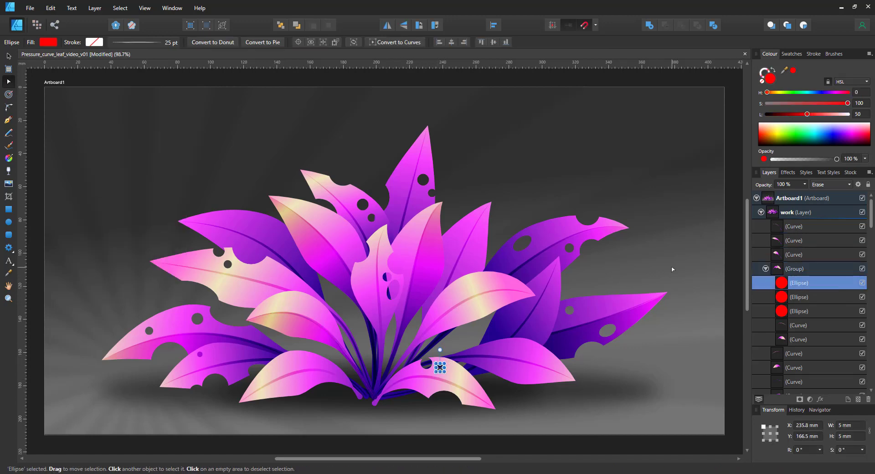
Realign the lower left leaf's linear stroke gradient by raising its start and moving a colour stop towards the base.
click(793, 254)
click(8, 158)
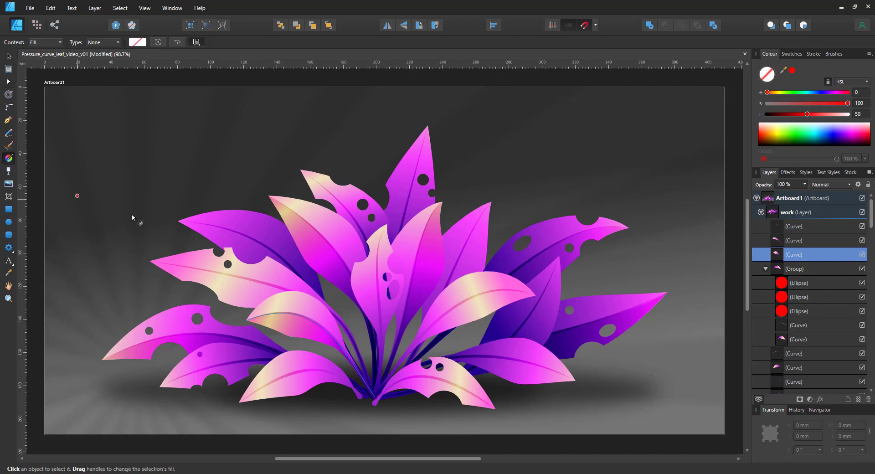
click(42, 63)
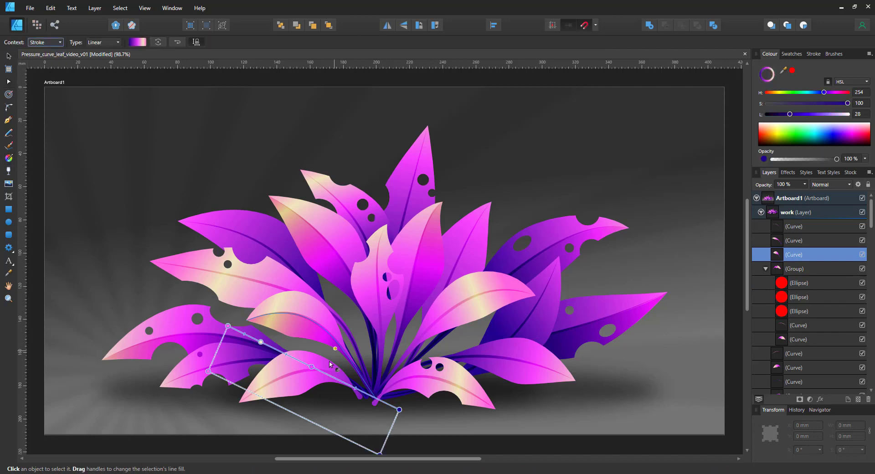
mouse_move(227, 325)
mouse_down()
mouse_move(199, 269)
mouse_move(271, 301)
mouse_move(234, 282)
mouse_up()
drag(269, 309, 329, 355)
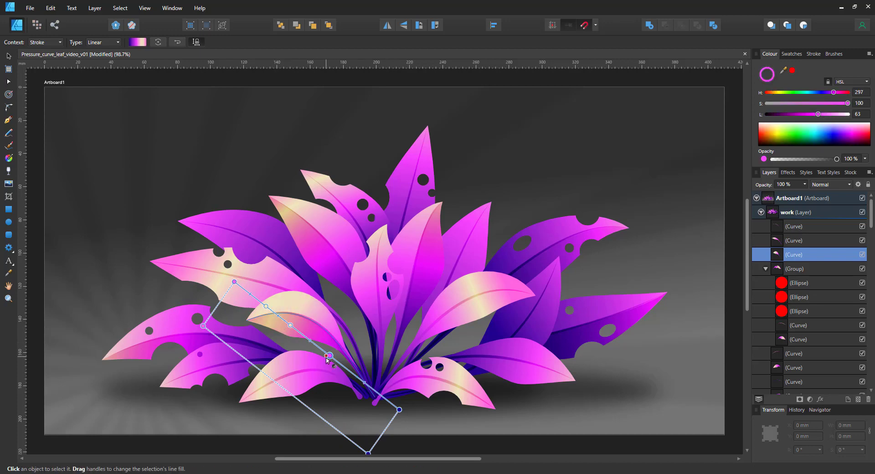
Add an HSL adjustment to the work layer and set its hue shift to about -106.8°.
key(v)
click(807, 229)
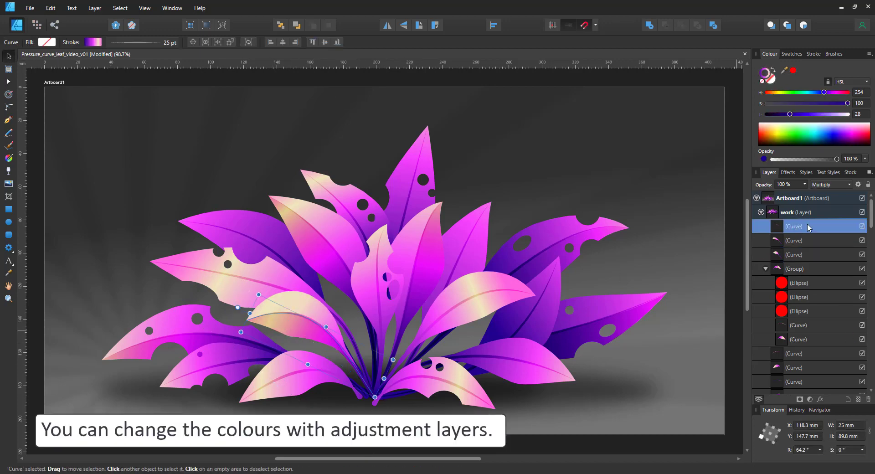
click(791, 213)
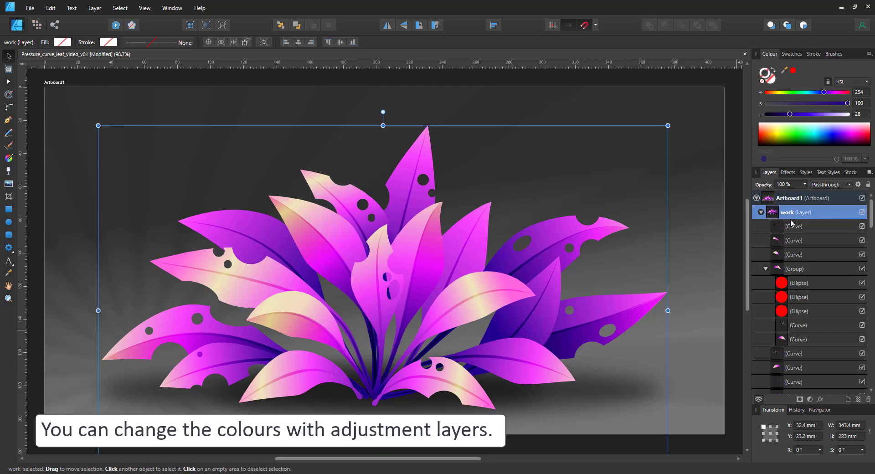
click(810, 399)
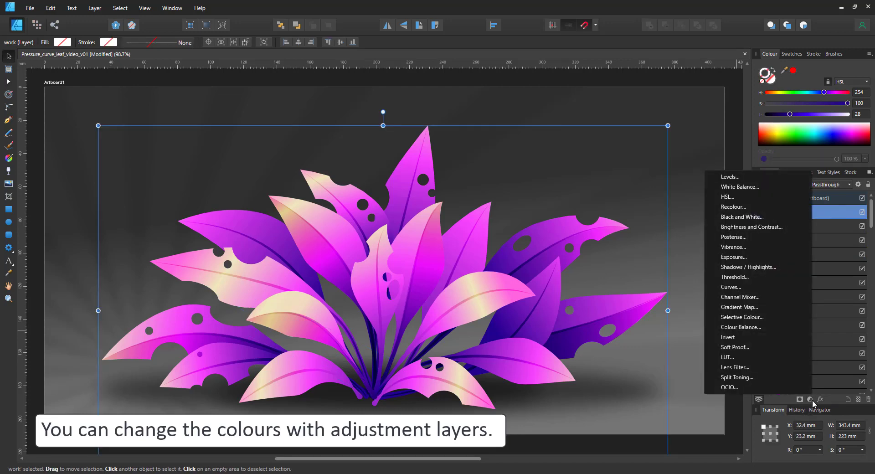
click(734, 215)
drag(620, 386, 576, 386)
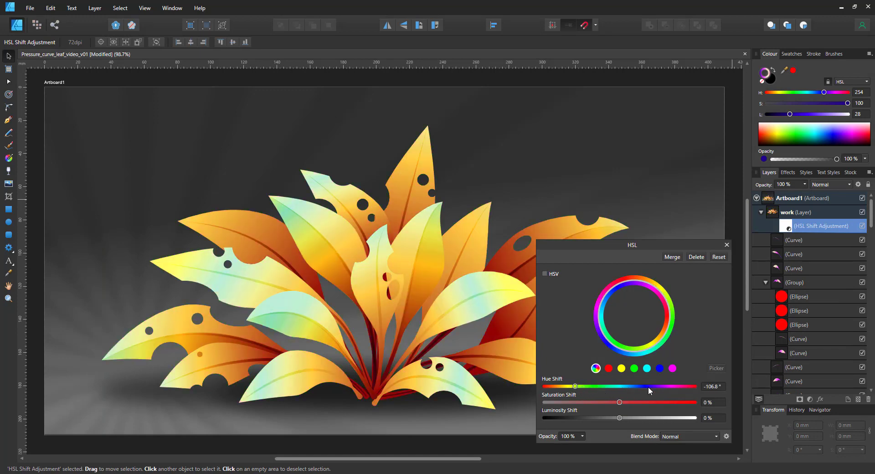
Try a green look with hue shift 141.9°, saturation shift -56% and a slightly lower luminosity.
click(679, 386)
click(577, 402)
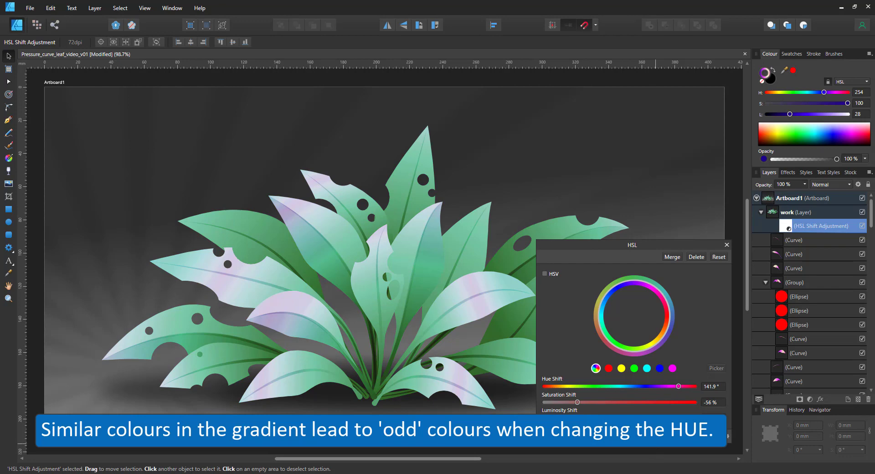
mouse_move(619, 418)
mouse_down()
mouse_move(589, 418)
mouse_move(603, 418)
mouse_up()
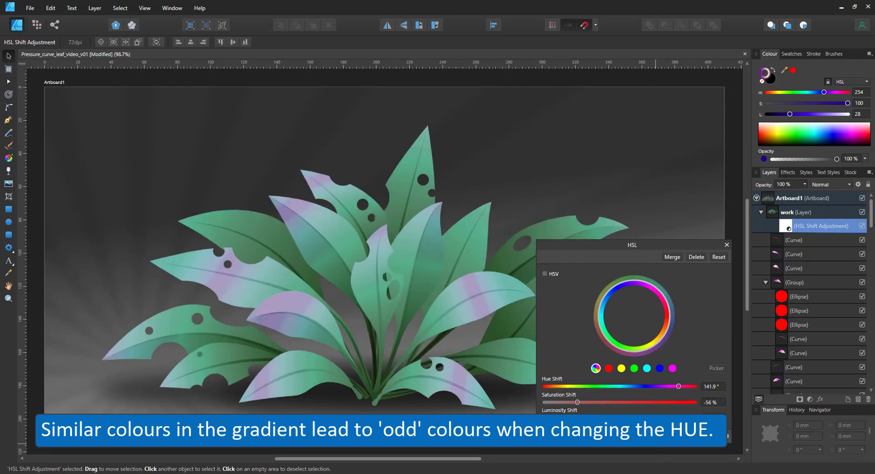
Retune the HSL adjustment's saturation and hue to golden yellow leaves, and close its settings.
drag(677, 402, 695, 402)
click(648, 387)
click(624, 402)
click(609, 386)
drag(609, 386, 576, 387)
click(727, 245)
Duplicate the work layer, scale the rear plant to about 243.9 × 158.4 mm, place it behind at the right, and darken it with its HSL adjustment.
click(787, 213)
key(ctrl+j)
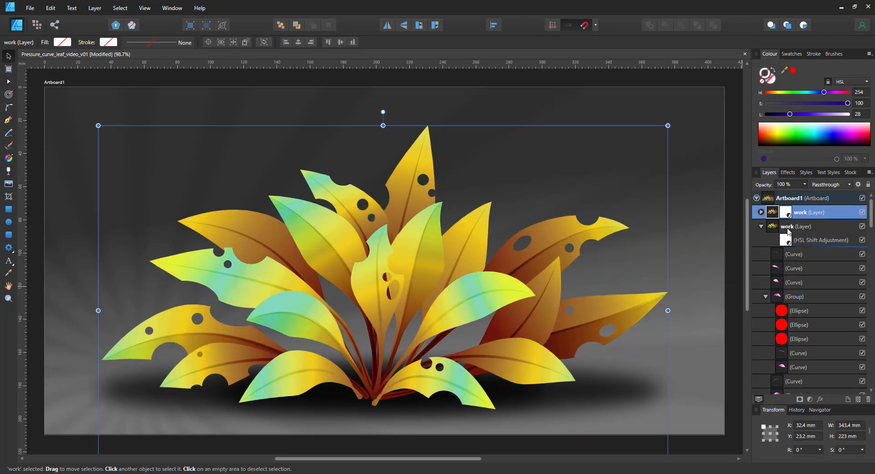
click(796, 227)
drag(668, 125, 586, 179)
drag(493, 248, 620, 203)
click(786, 241)
click(574, 416)
Duplicate the darkened rear plant, place the copy behind at the left, and shift the right rear plant slightly outwards.
click(796, 226)
key(ctrl+j)
drag(675, 230, 376, 213)
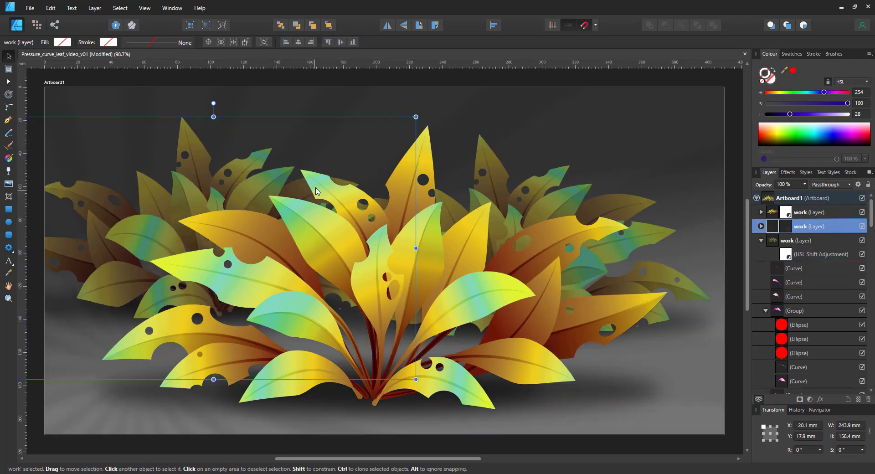
click(796, 240)
drag(629, 237, 646, 232)
Shift the right rear plant's hue and raise its luminosity in its HSL adjustment.
click(785, 254)
drag(575, 387, 695, 392)
click(652, 416)
click(727, 245)
Add a Recolour adjustment to the right rear plant and tune its hue, blend mode and opacity.
click(809, 399)
click(829, 228)
drag(545, 370, 651, 371)
click(689, 436)
click(678, 290)
drag(569, 414, 579, 414)
mouse_move(651, 370)
mouse_down()
mouse_move(670, 379)
mouse_move(558, 373)
mouse_move(657, 371)
mouse_up()
click(583, 436)
drag(588, 467, 565, 467)
click(726, 331)
Lower the luminosity in the right rear plant's HSL adjustment.
click(785, 254)
drag(652, 417, 608, 415)
click(727, 246)
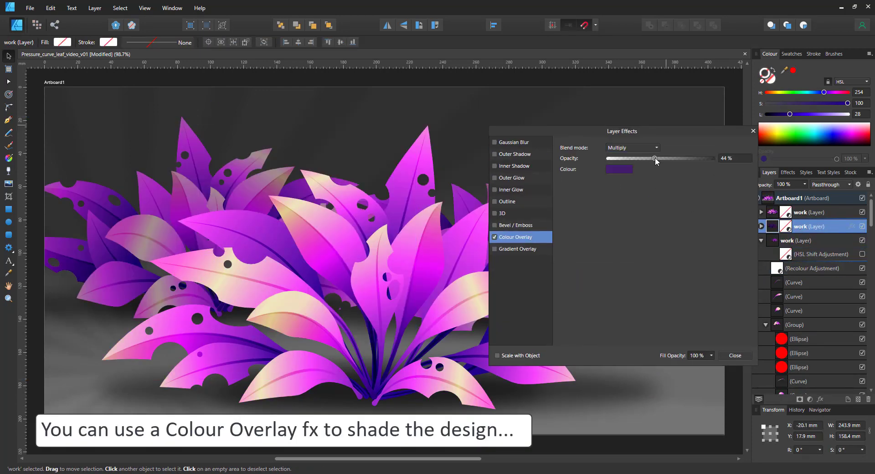
Strengthen the opacity of the left rear plant's purple Multiply Colour Overlay and close the layer effects.
drag(655, 157, 680, 166)
key(Return)
click(761, 212)
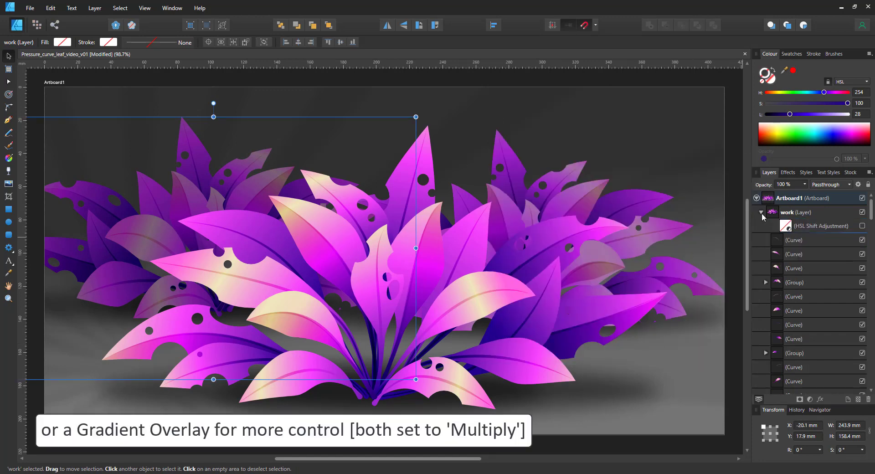
click(761, 213)
Hide the Recolour adjustment and give the right rear plant a Multiply Gradient Overlay angled at 90°.
click(843, 269)
click(861, 268)
click(807, 242)
click(820, 399)
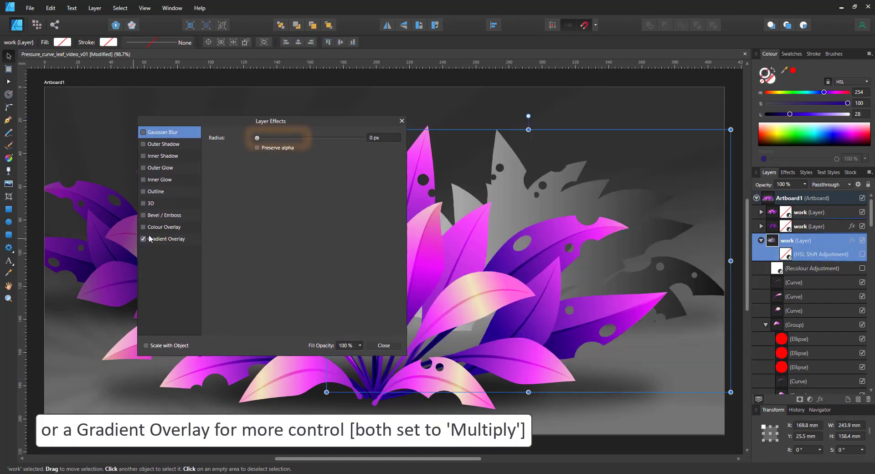
click(280, 137)
click(269, 155)
click(269, 250)
text(90)
key(Return)
Recolour the overlay gradient's two end stops to a dark purple and a light purple.
click(269, 182)
click(237, 245)
click(248, 276)
click(270, 286)
click(213, 297)
click(338, 215)
click(236, 245)
click(248, 275)
click(271, 286)
drag(271, 297, 241, 296)
Place a purple stop near the gradient's middle and set the start stop to black (H 261, S 100, L 0).
click(200, 215)
drag(200, 215, 260, 215)
click(200, 216)
click(237, 245)
drag(213, 298, 189, 296)
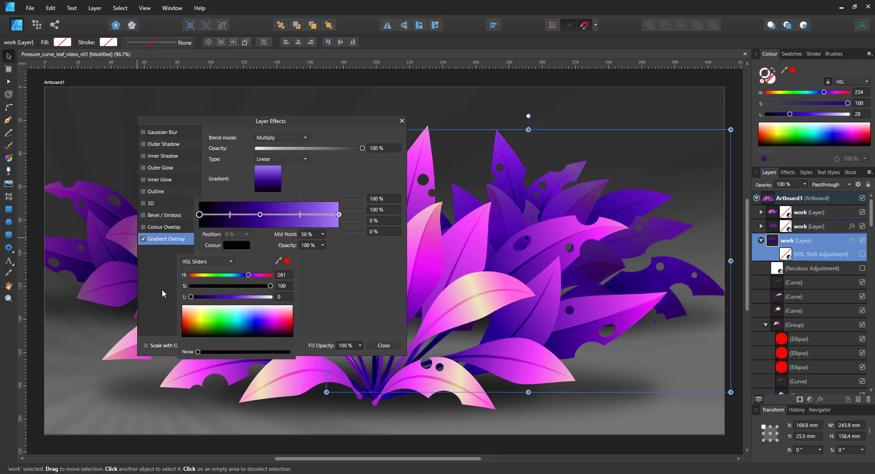
Shift the overlay gradient's dark range towards the light end, close the effect settings and clear the selection.
click(200, 216)
drag(200, 215, 283, 216)
click(318, 126)
click(665, 454)
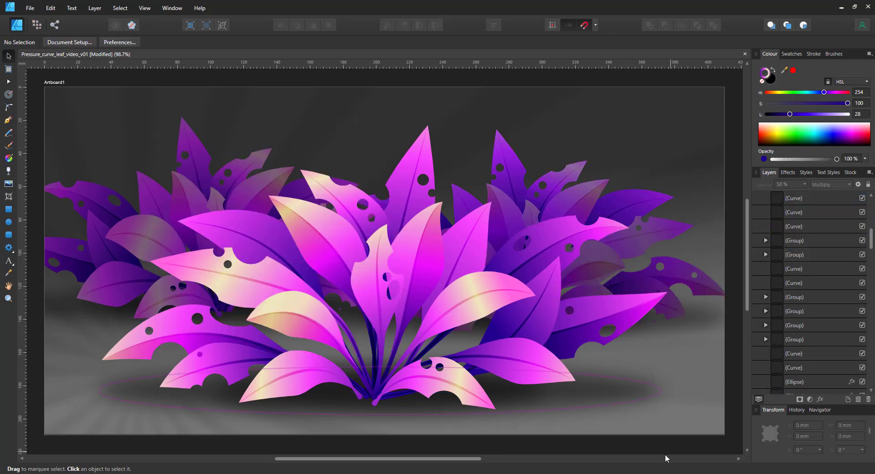